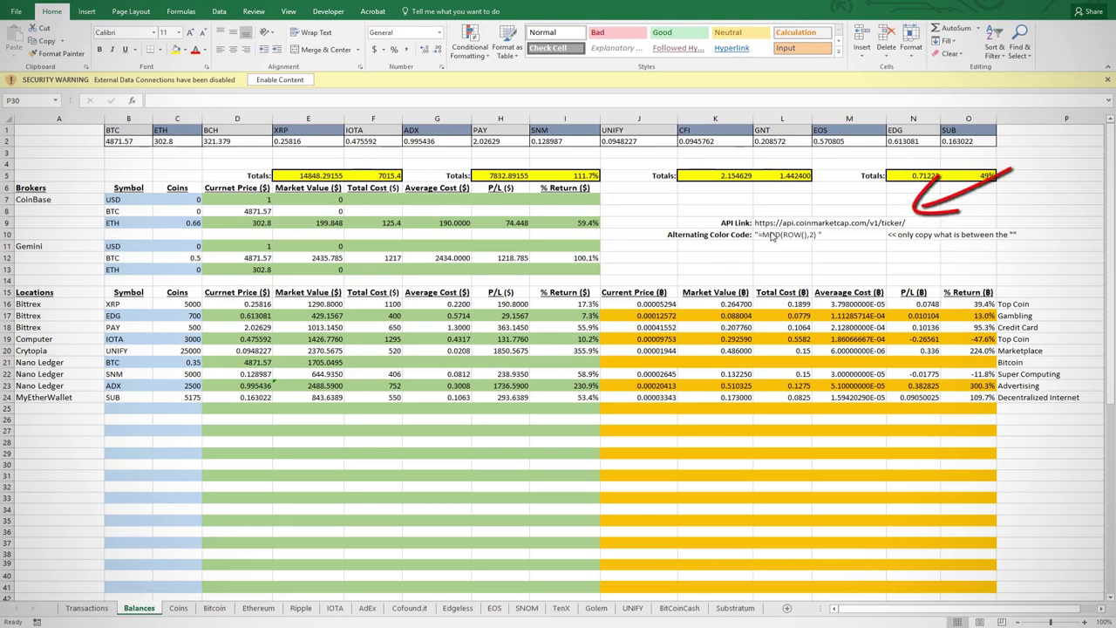
# - Make the API URL cell a clickable hyperlink, delete the Coins sheet, and go back to Balances
pyautogui.doubleClick(777, 223)
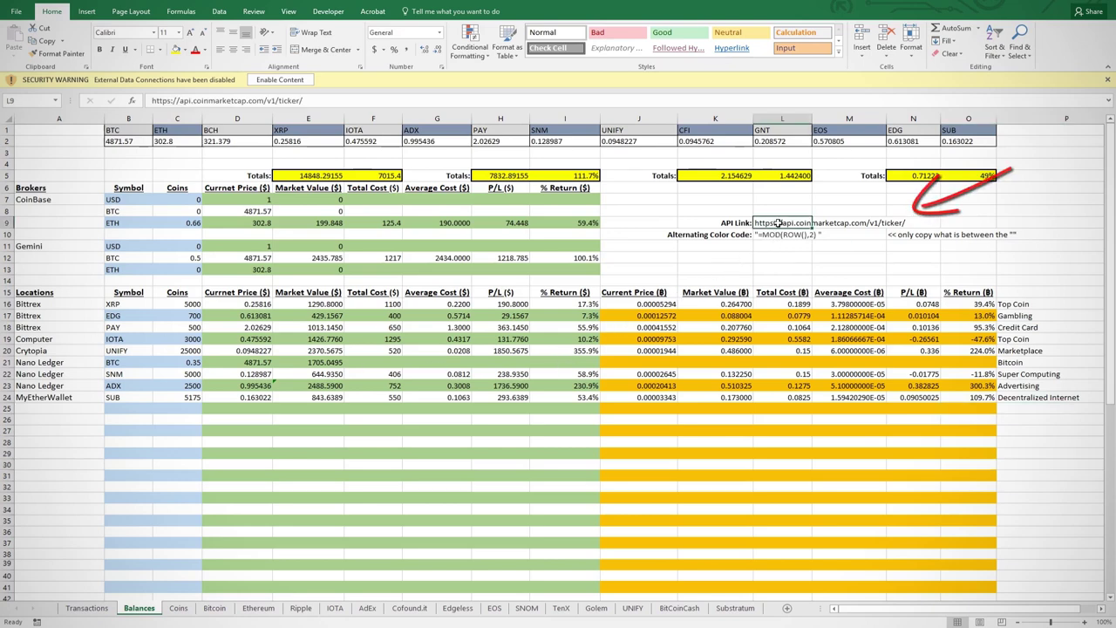
pyautogui.click(649, 245)
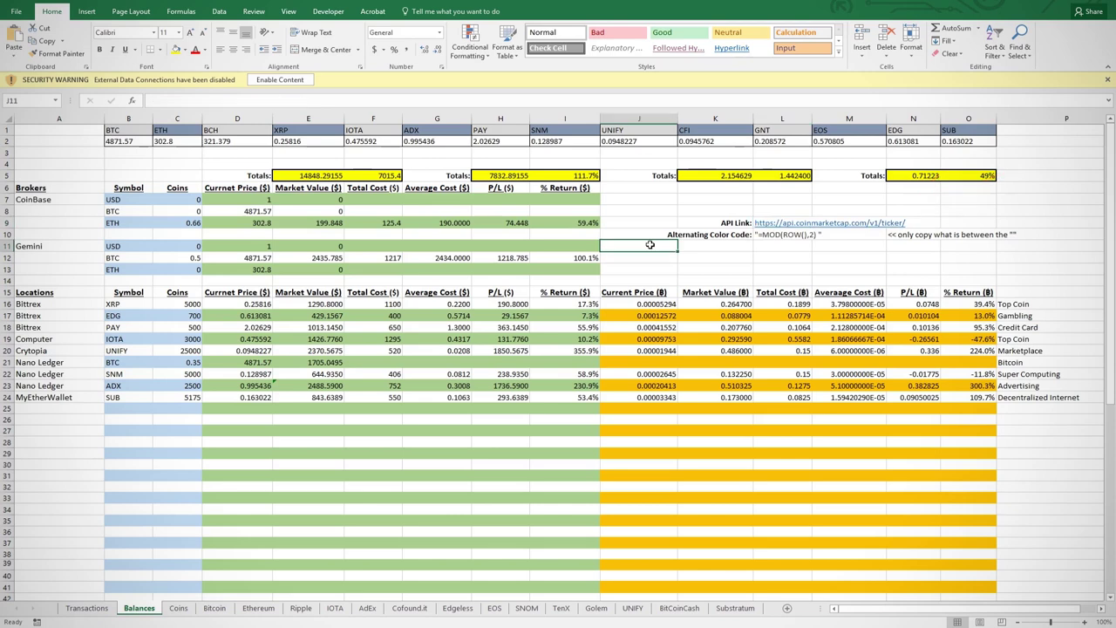
pyautogui.click(177, 609)
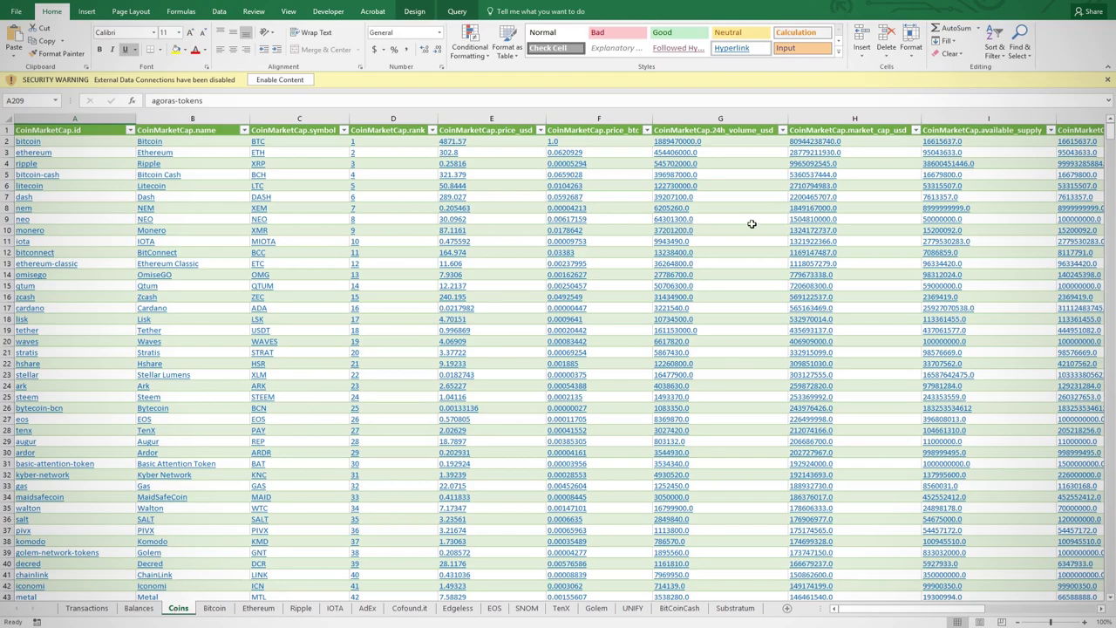
pyautogui.moveTo(1111, 140)
pyautogui.mouseDown()
pyautogui.moveTo(1109, 173)
pyautogui.moveTo(1111, 135)
pyautogui.mouseUp()
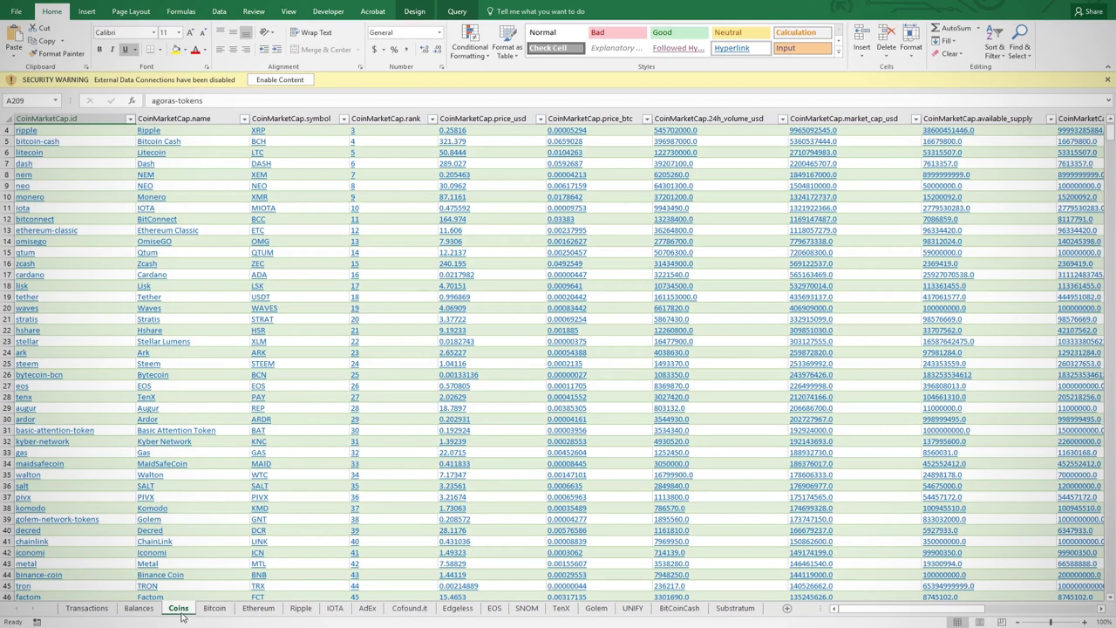
pyautogui.rightClick(180, 610)
pyautogui.click(214, 499)
pyautogui.click(527, 349)
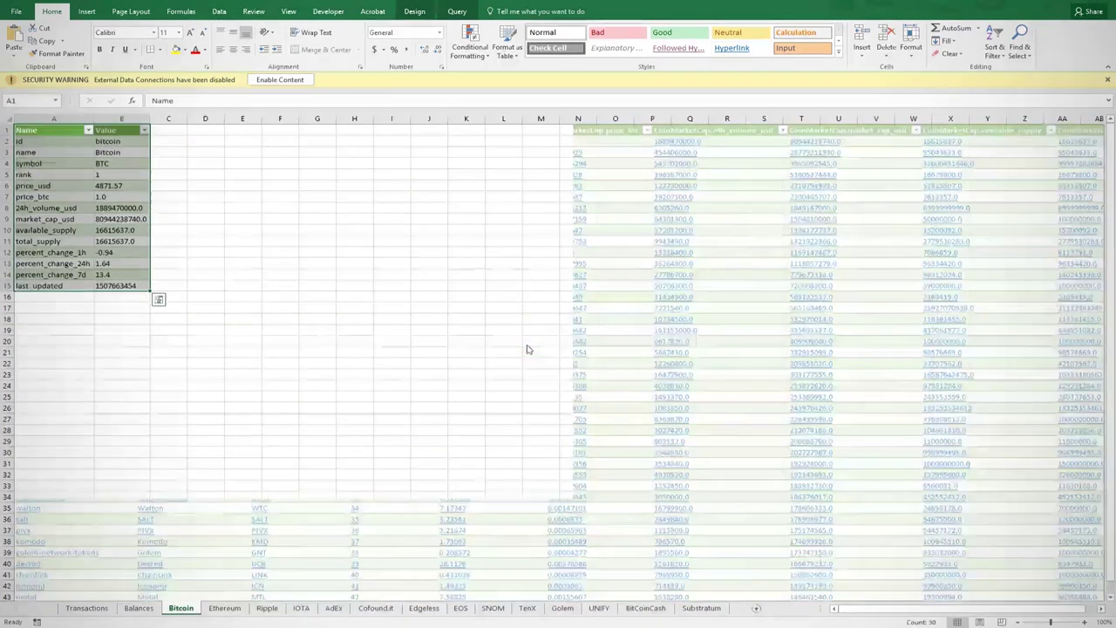
pyautogui.click(139, 609)
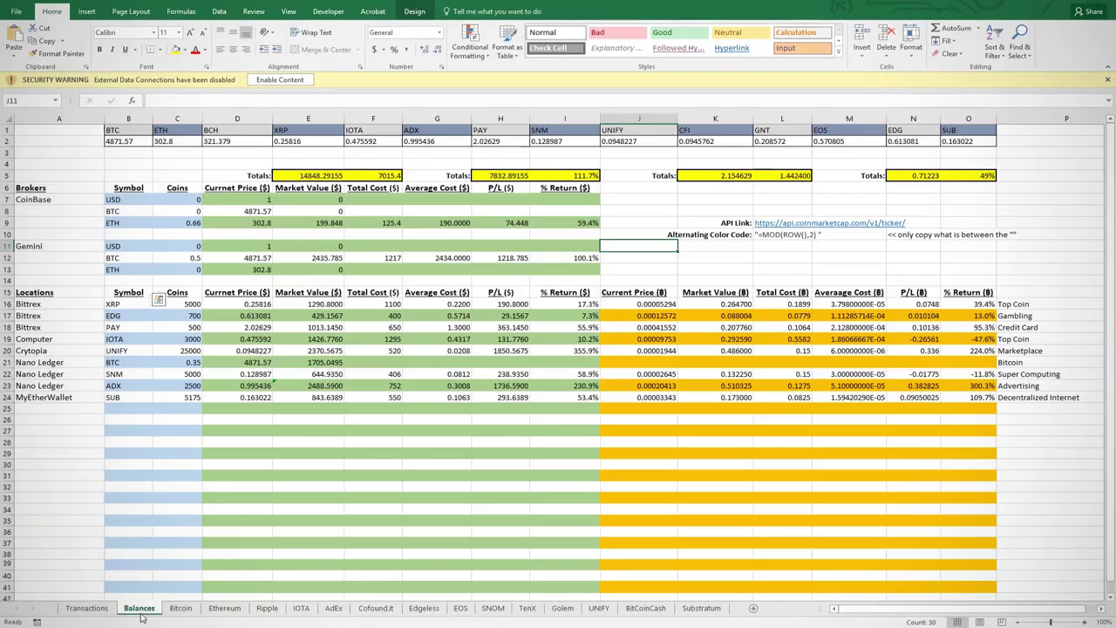
# - Create a From Web query using the pasted CoinMarketCap ticker API URL
pyautogui.click(221, 14)
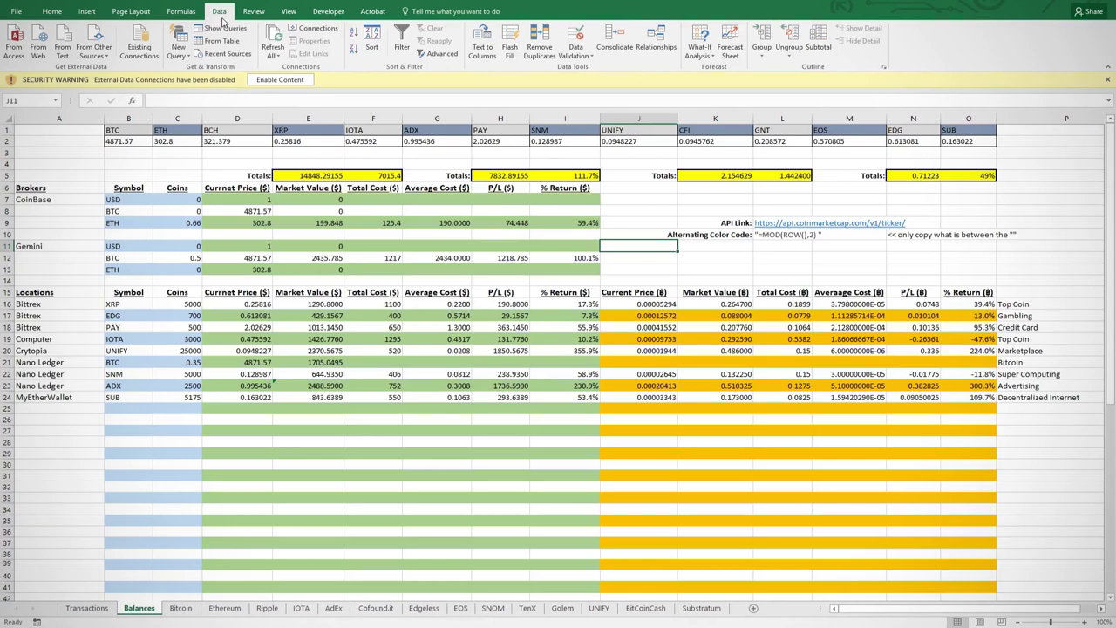
pyautogui.click(178, 48)
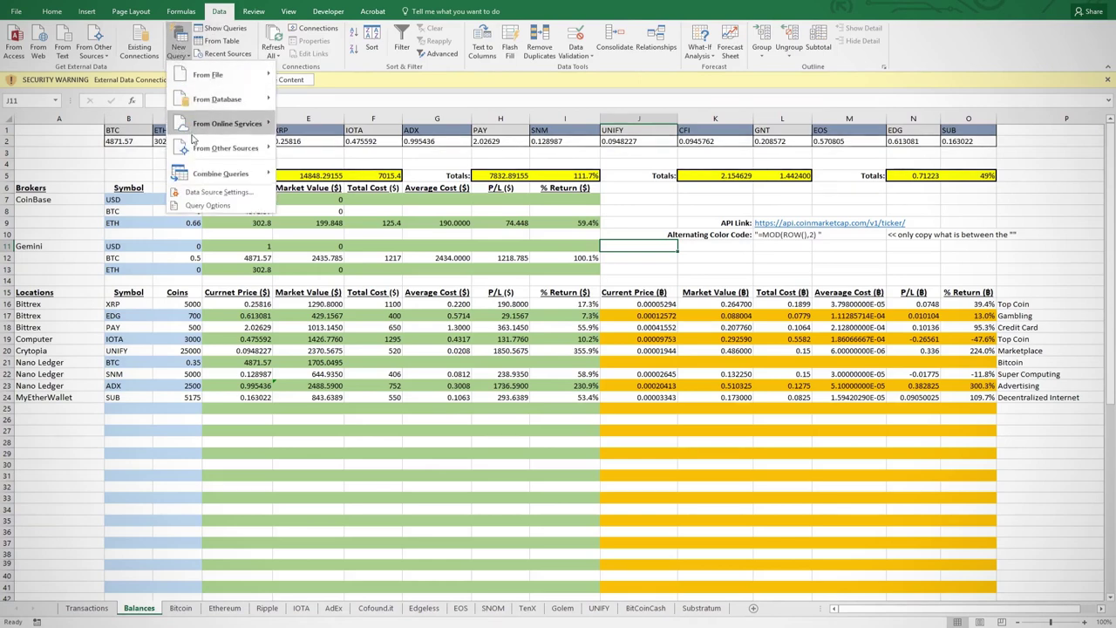
pyautogui.moveTo(197, 148)
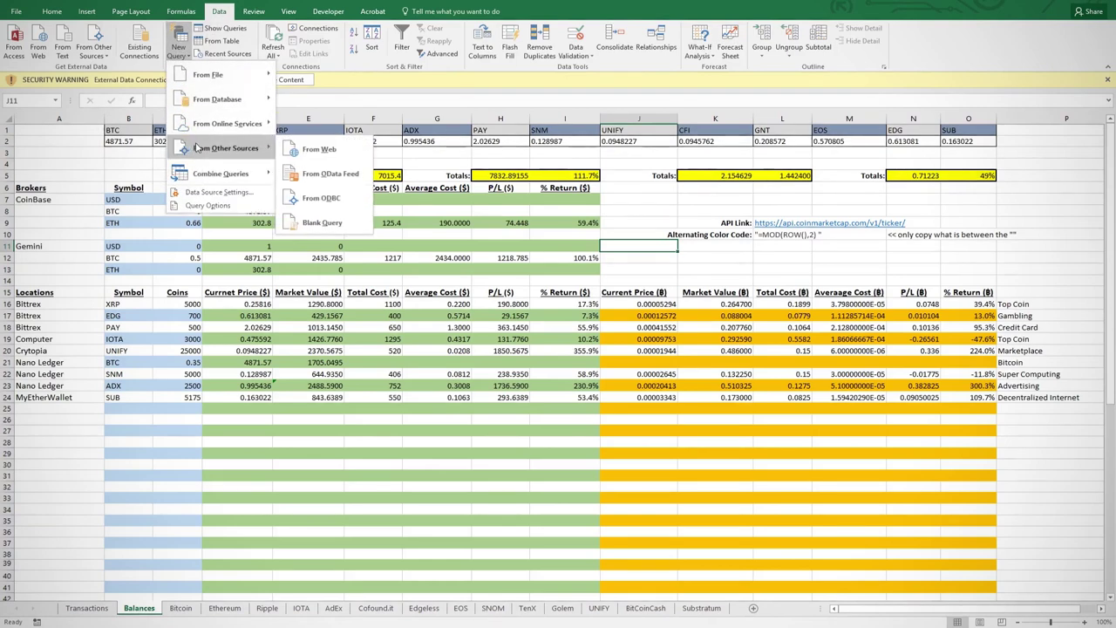
pyautogui.click(310, 149)
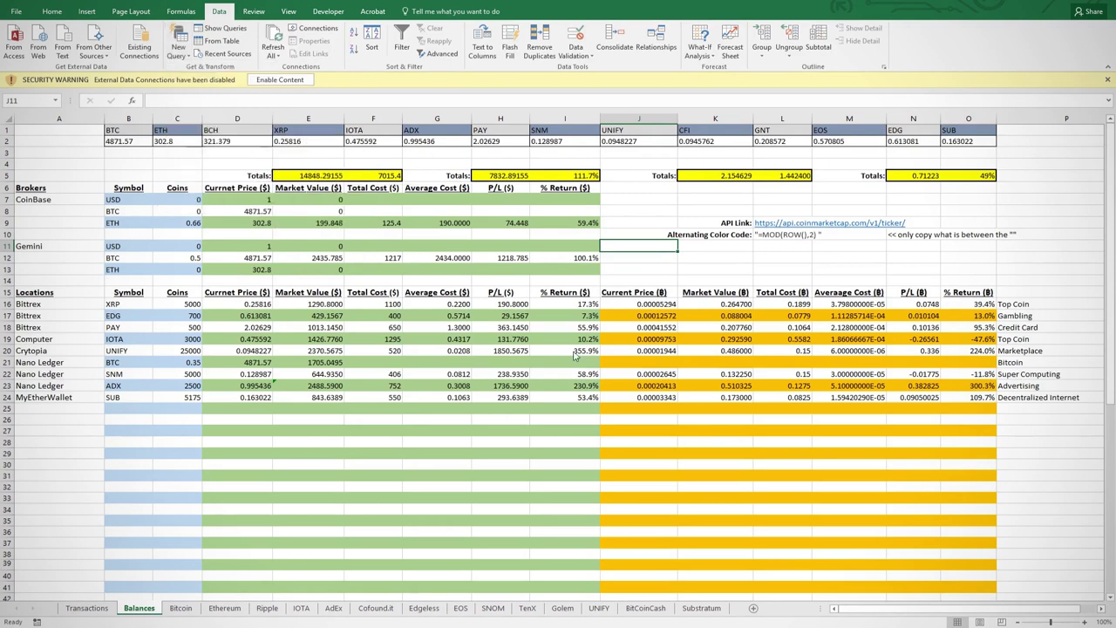
pyautogui.write('https://api.coinmarketcap.com/v1/ticker/')
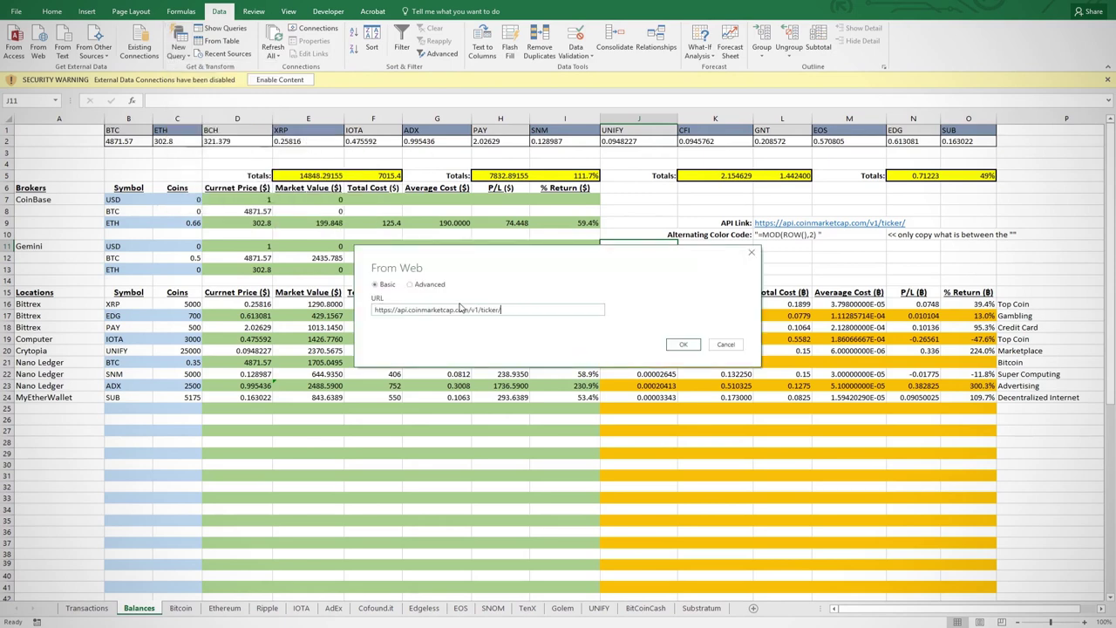
pyautogui.click(679, 346)
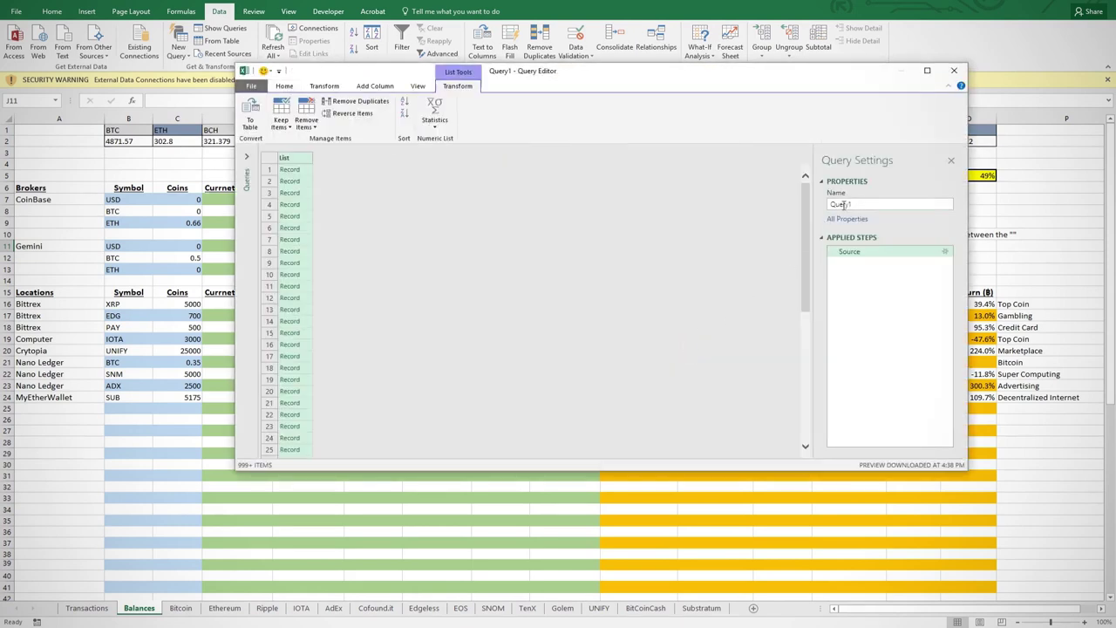
# - Rename the query to CMC and convert its list of records to a table
pyautogui.moveTo(853, 205); pyautogui.dragTo(825, 206)
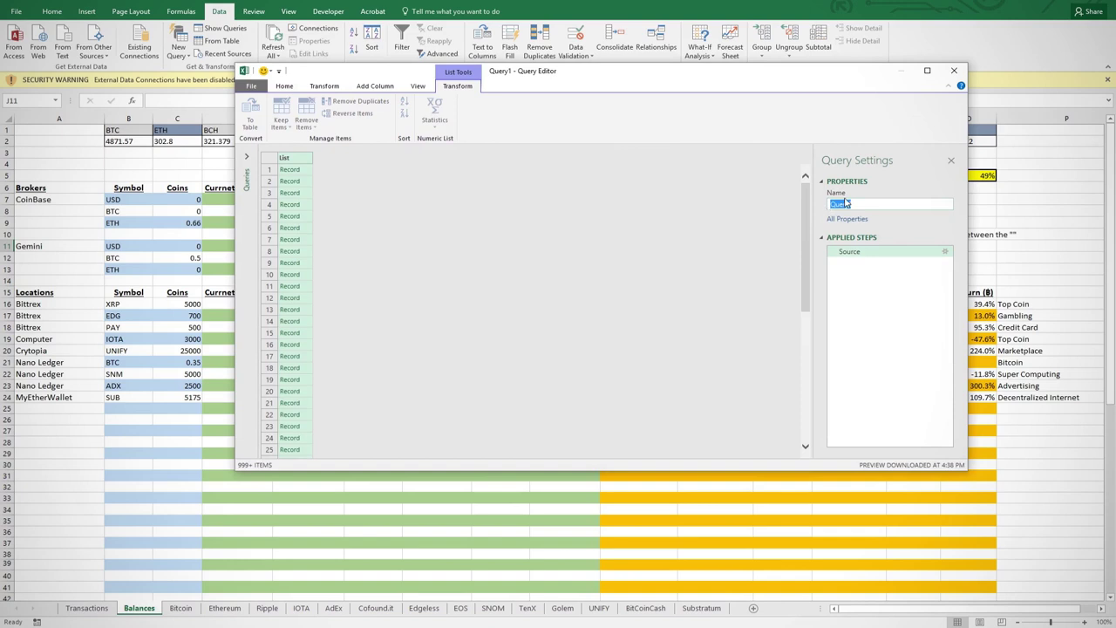
pyautogui.write('CMC')
pyautogui.click(290, 159)
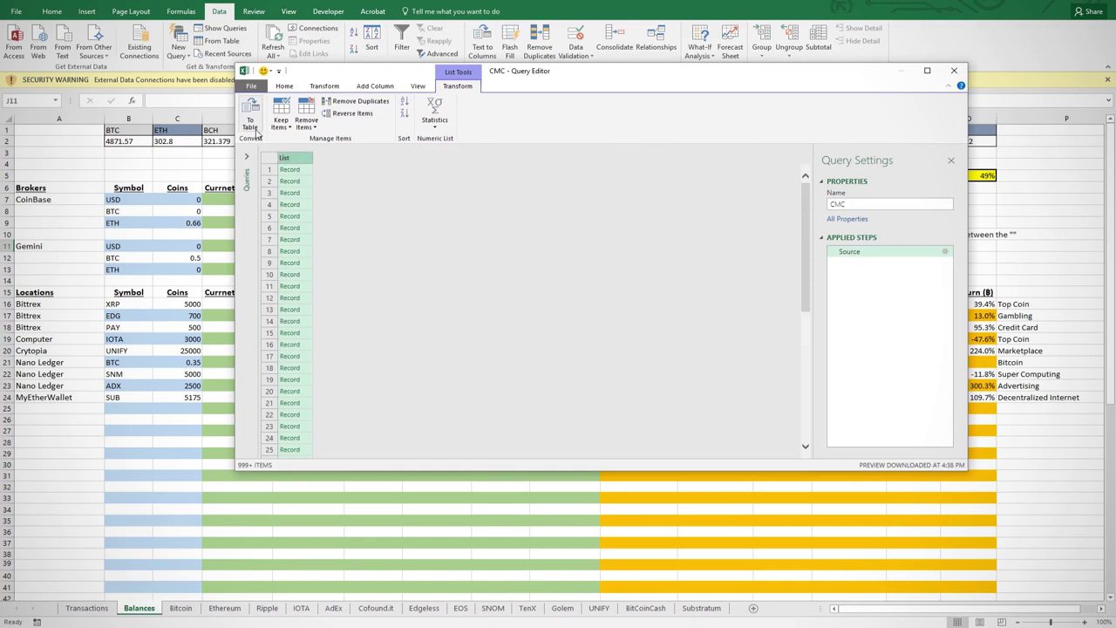
pyautogui.click(254, 127)
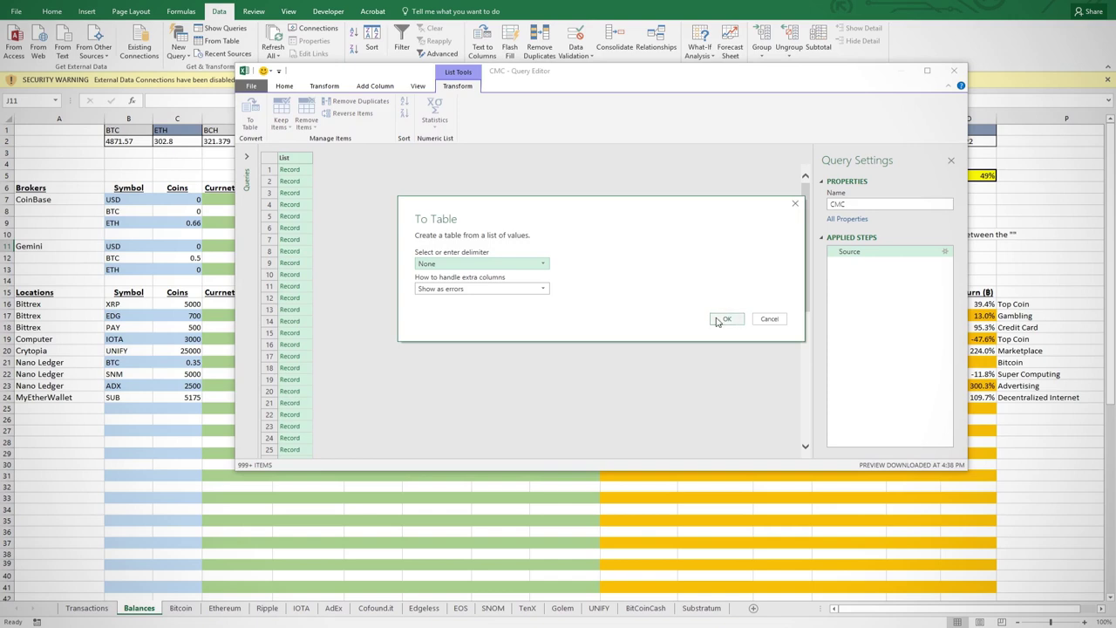
pyautogui.click(718, 320)
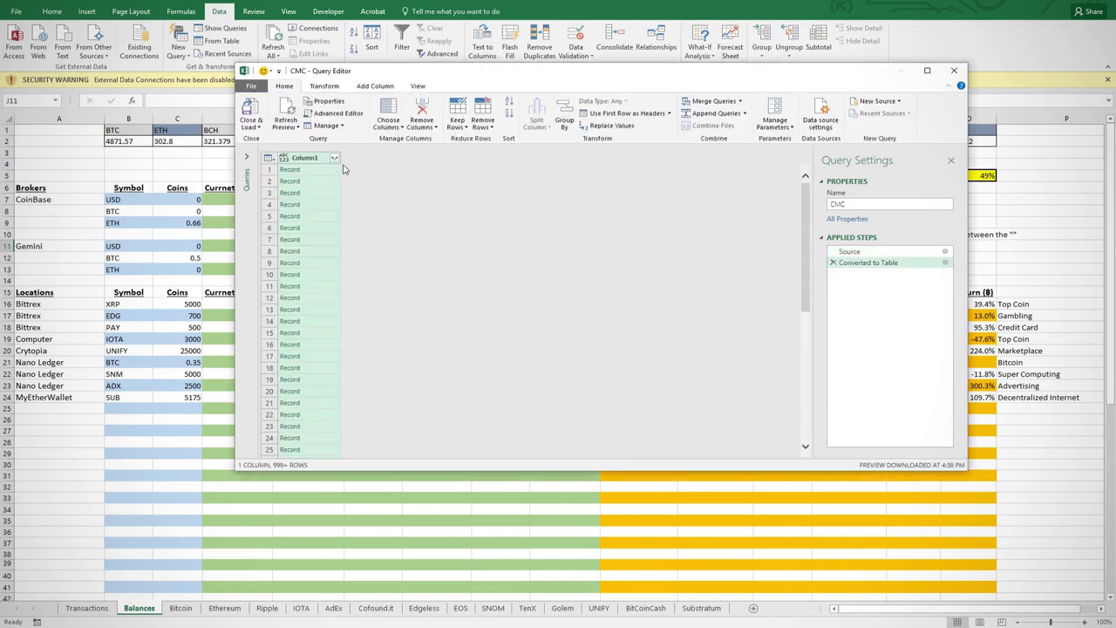
# - Expand Column1 into all 14 fields and load the coin table onto a new sheet
pyautogui.click(334, 158)
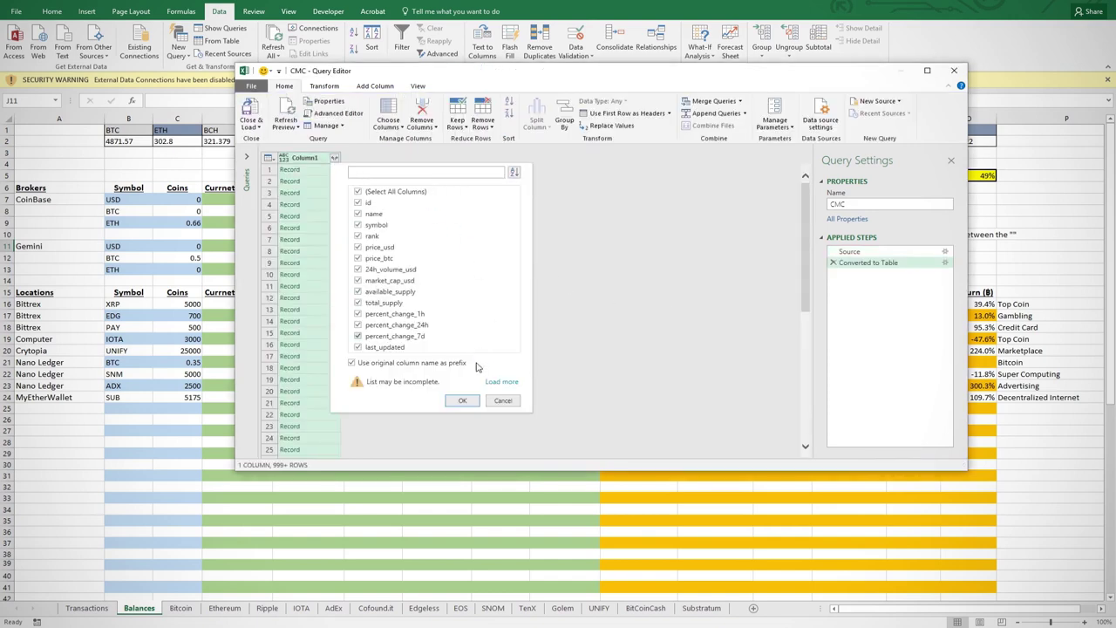
pyautogui.click(463, 401)
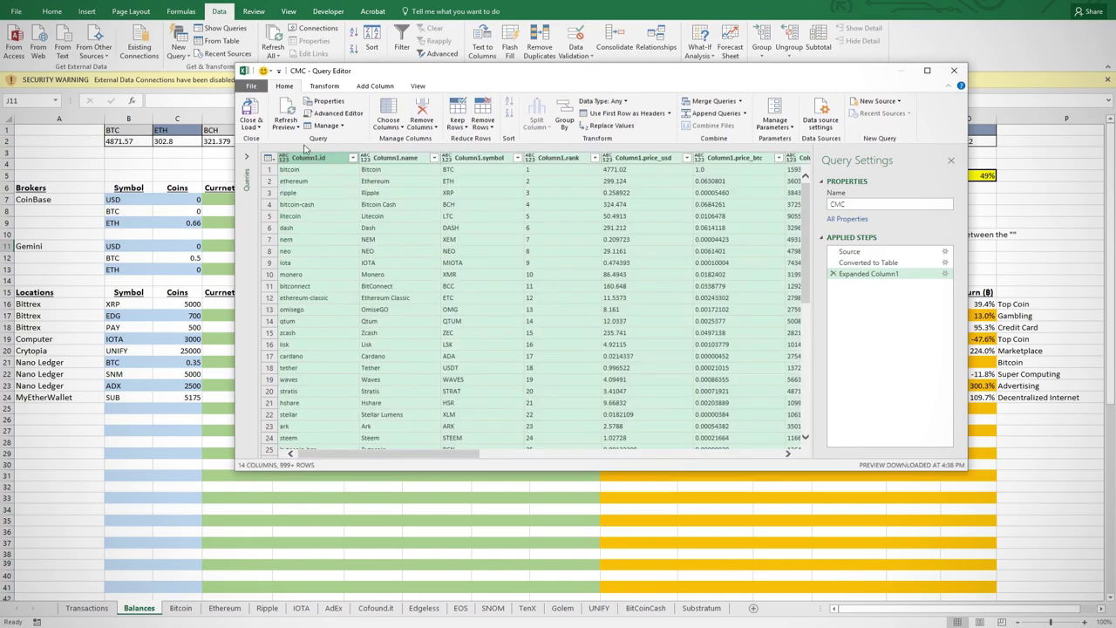
pyautogui.click(251, 126)
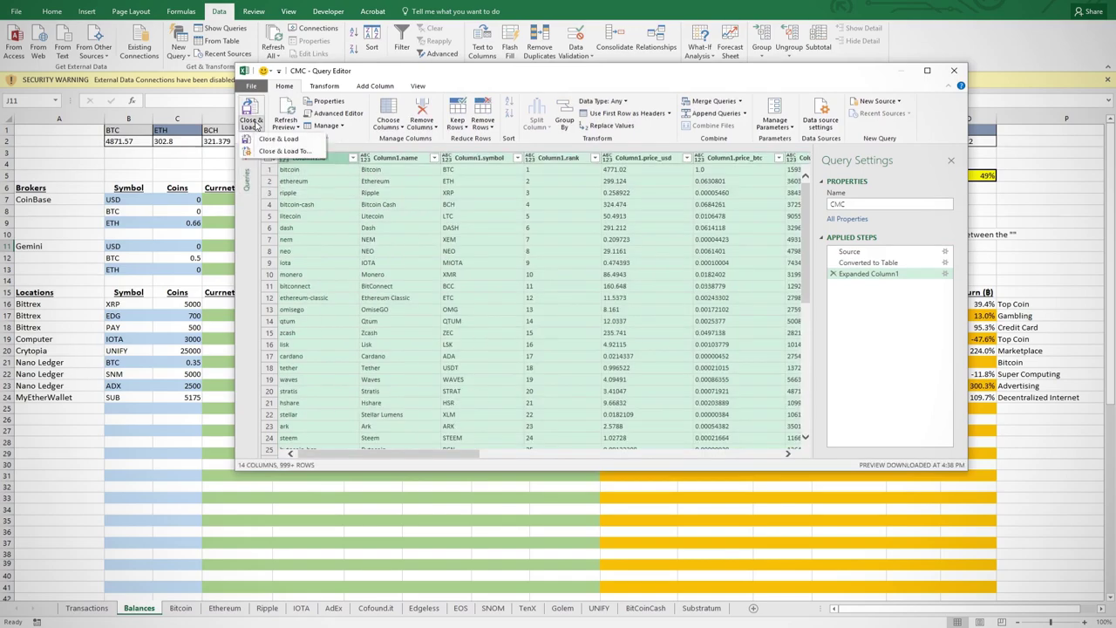
pyautogui.click(276, 140)
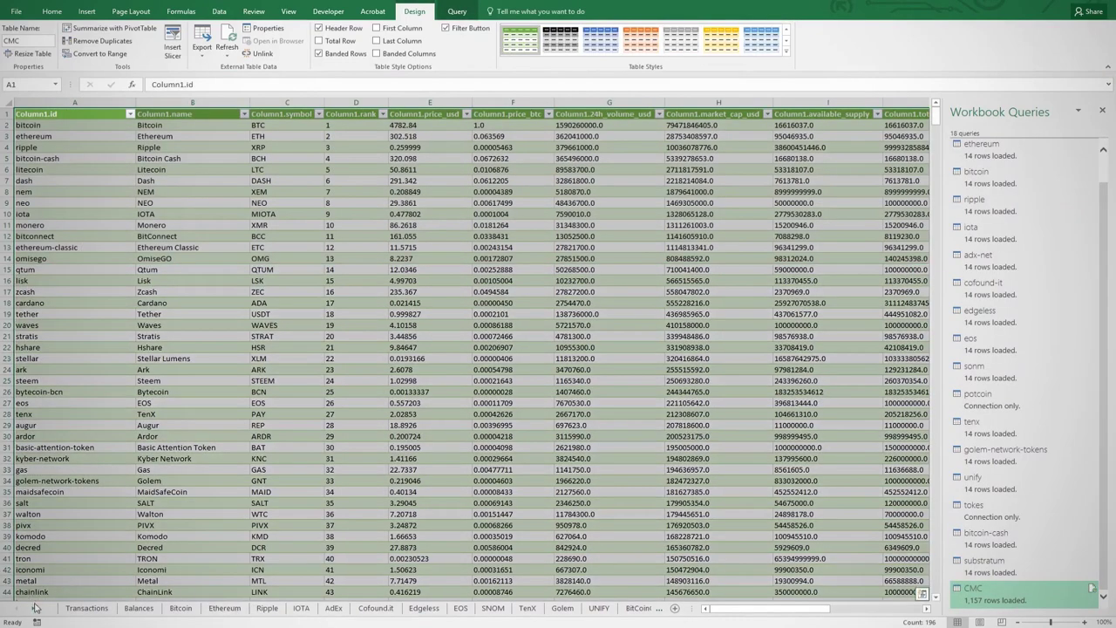
pyautogui.click(35, 608)
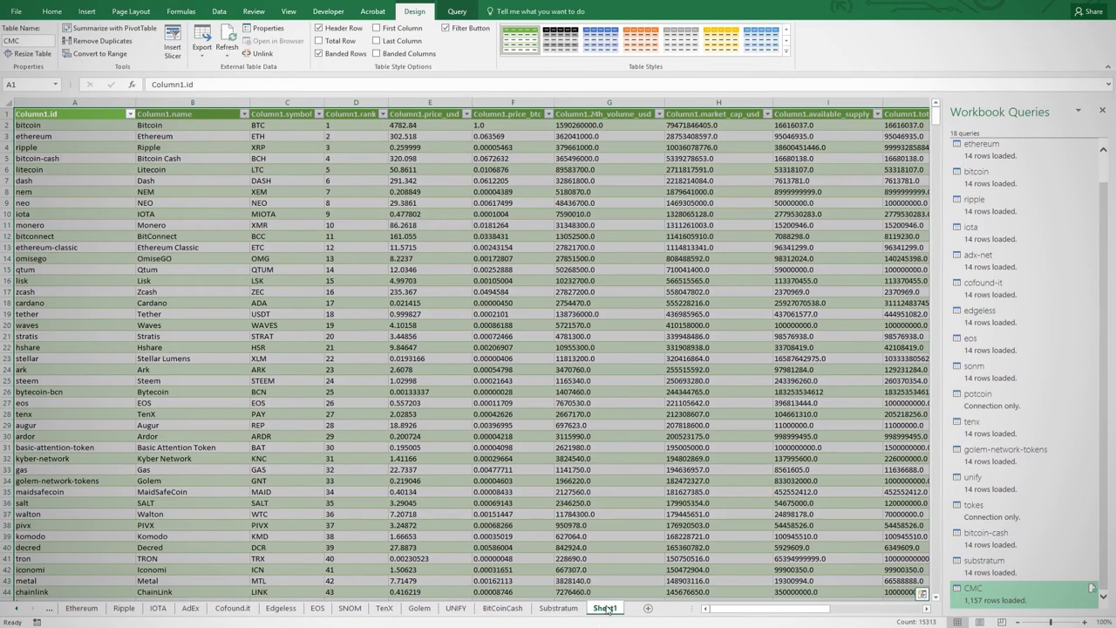
pyautogui.click(607, 608)
pyautogui.write('COINS')
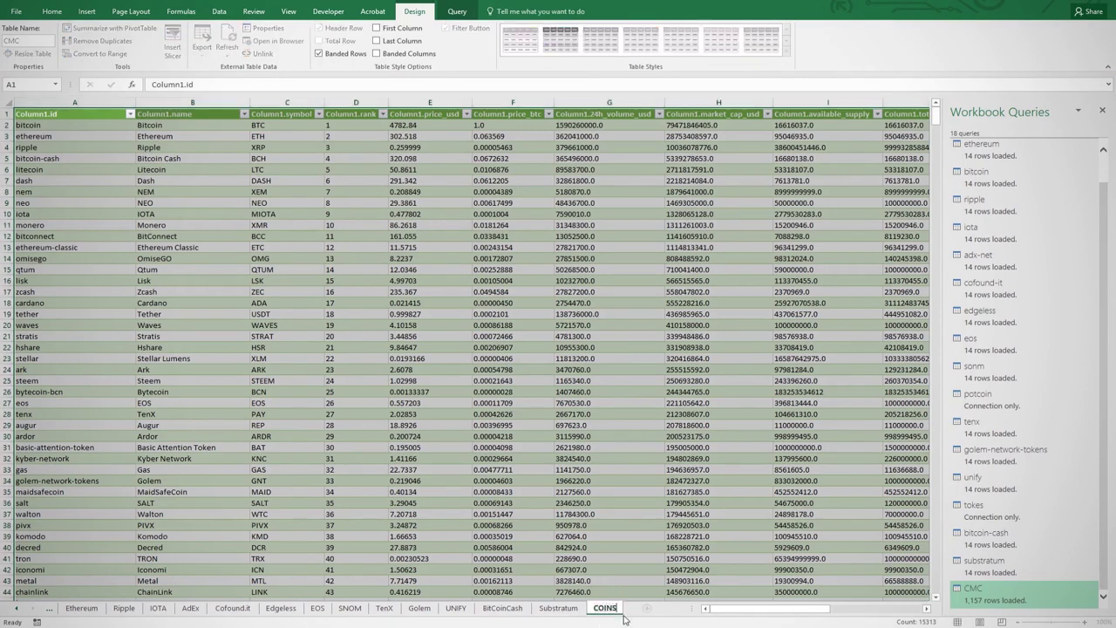
pyautogui.click(563, 608)
pyautogui.click(605, 608)
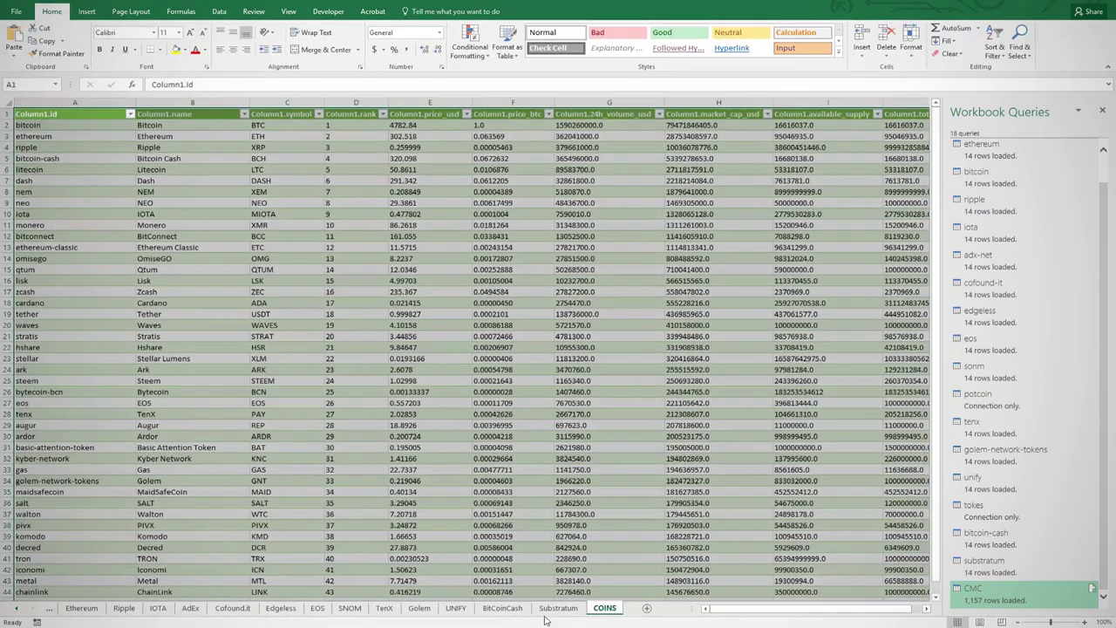
pyautogui.click(35, 608)
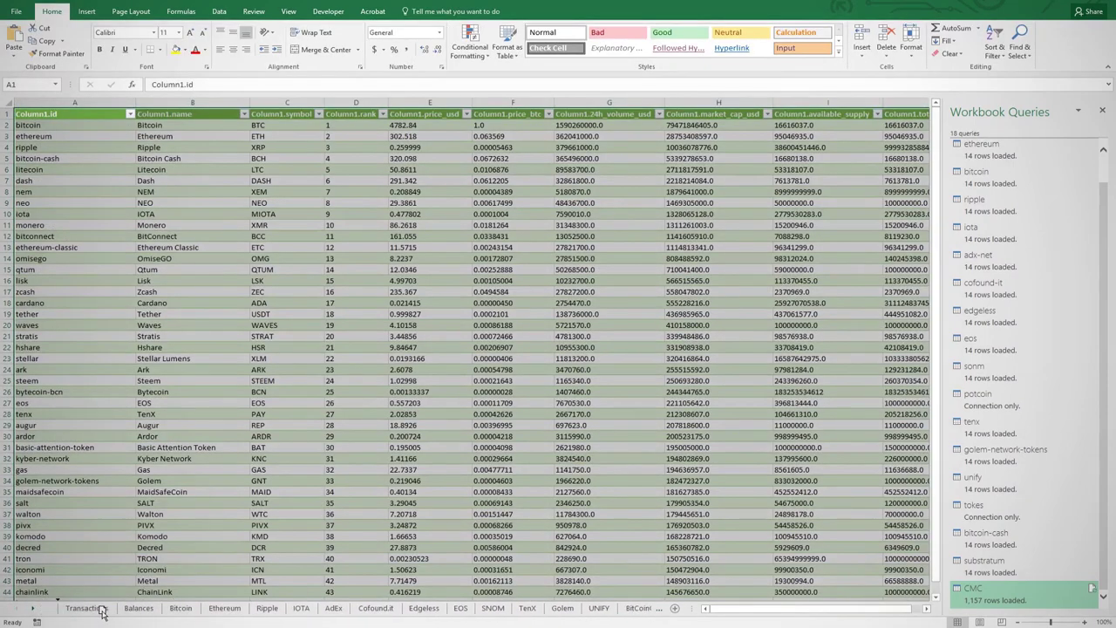
pyautogui.moveTo(167, 616); pyautogui.dragTo(167, 617)
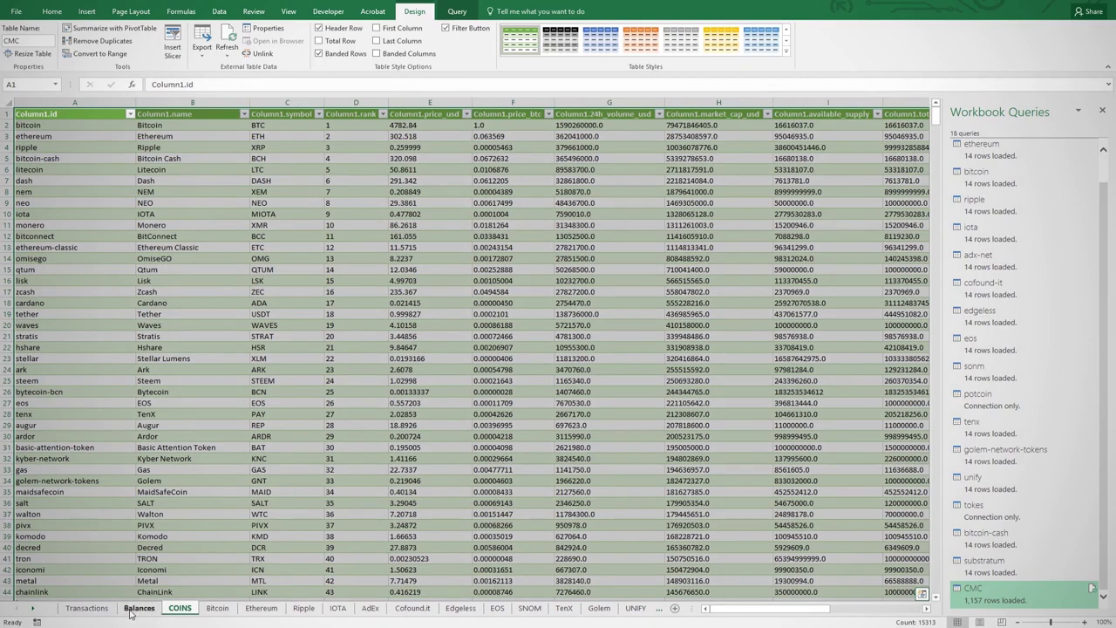
pyautogui.click(137, 608)
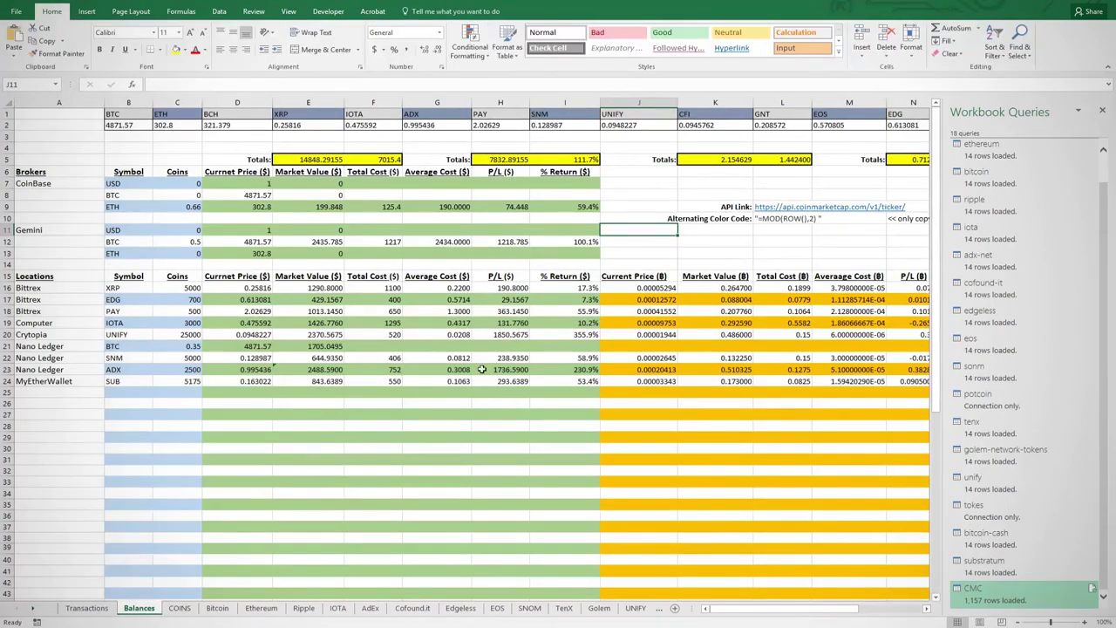
pyautogui.click(178, 608)
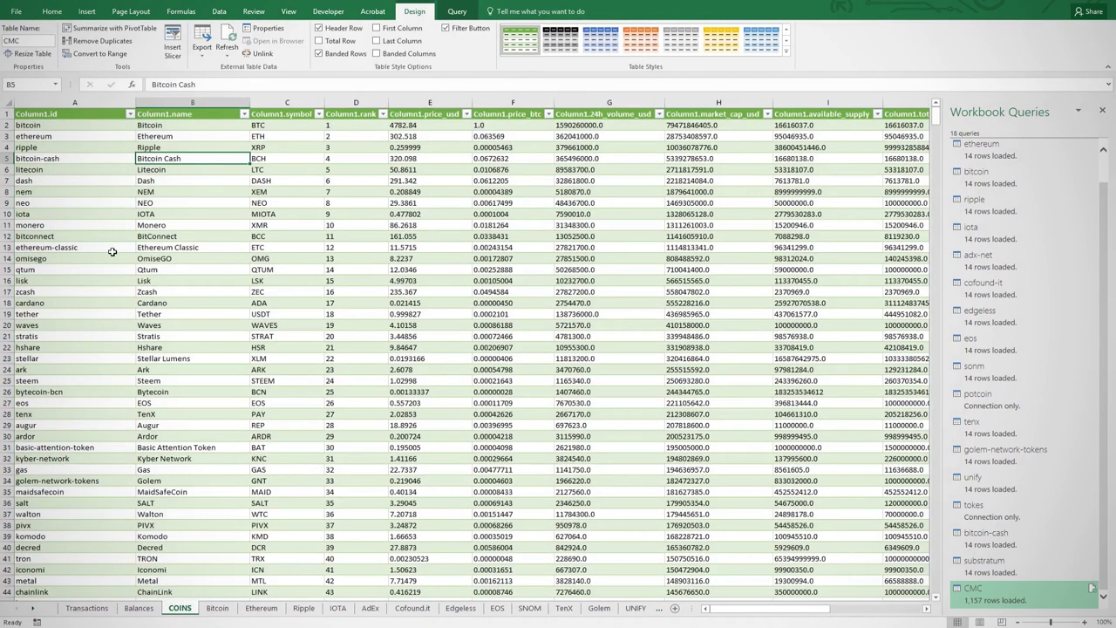
pyautogui.click(51, 480)
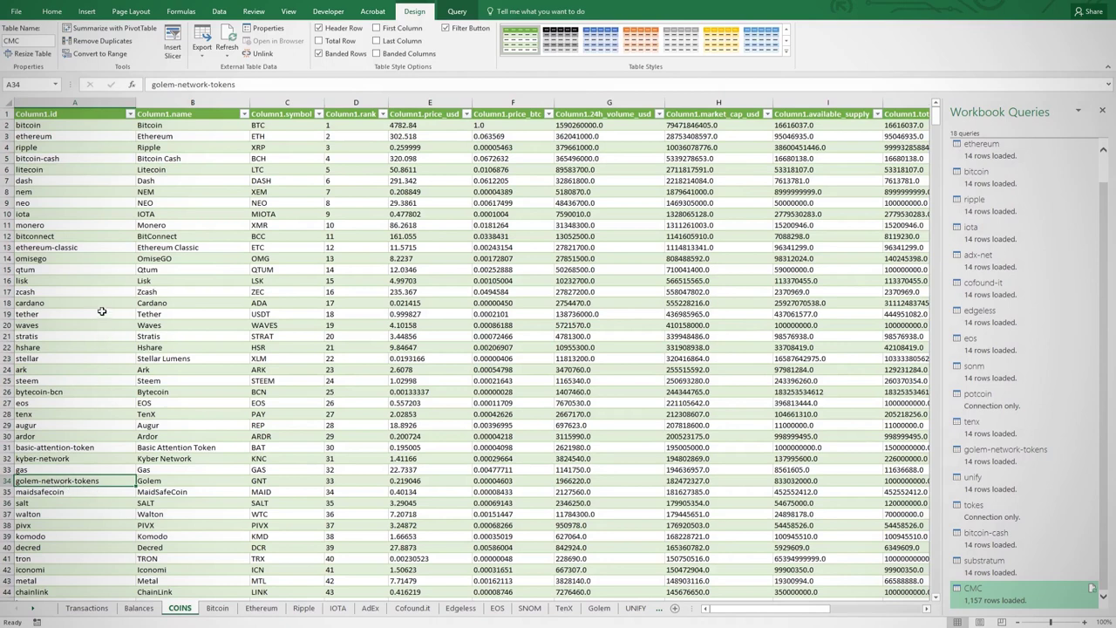
pyautogui.click(48, 201)
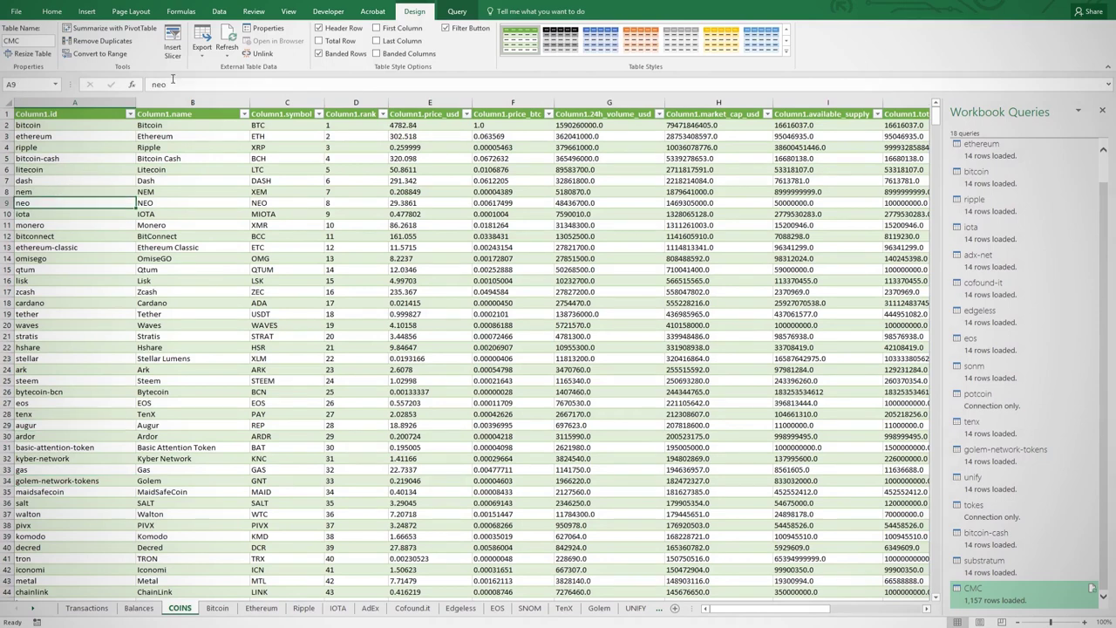
# - Create a From Web query using the pasted CoinMarketCap NEO ticker URL
pyautogui.click(218, 11)
pyautogui.click(183, 49)
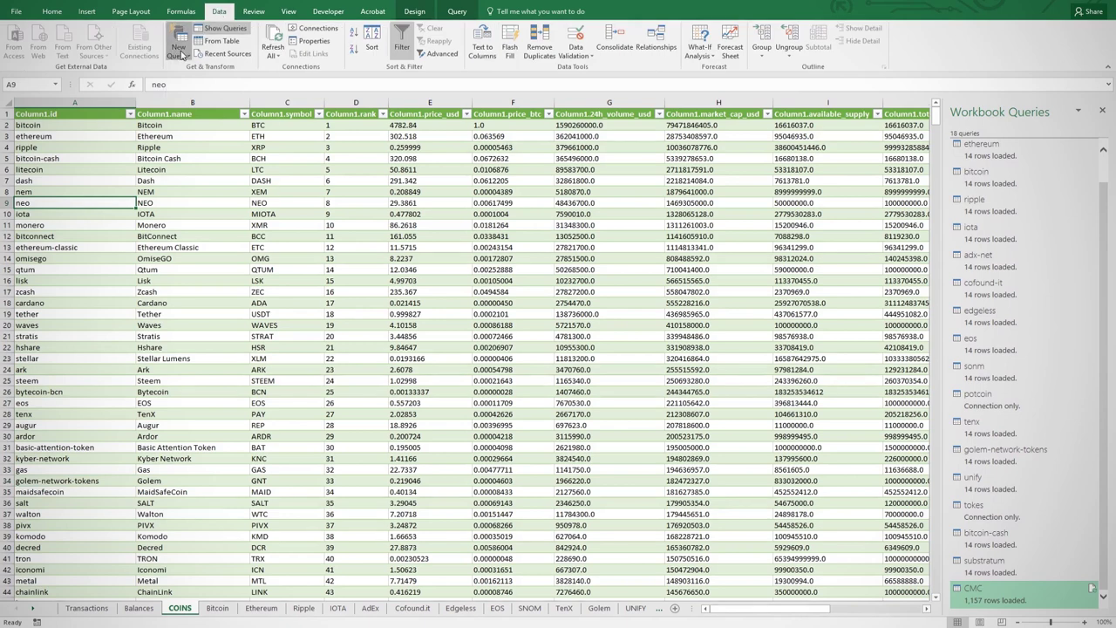
pyautogui.moveTo(200, 150)
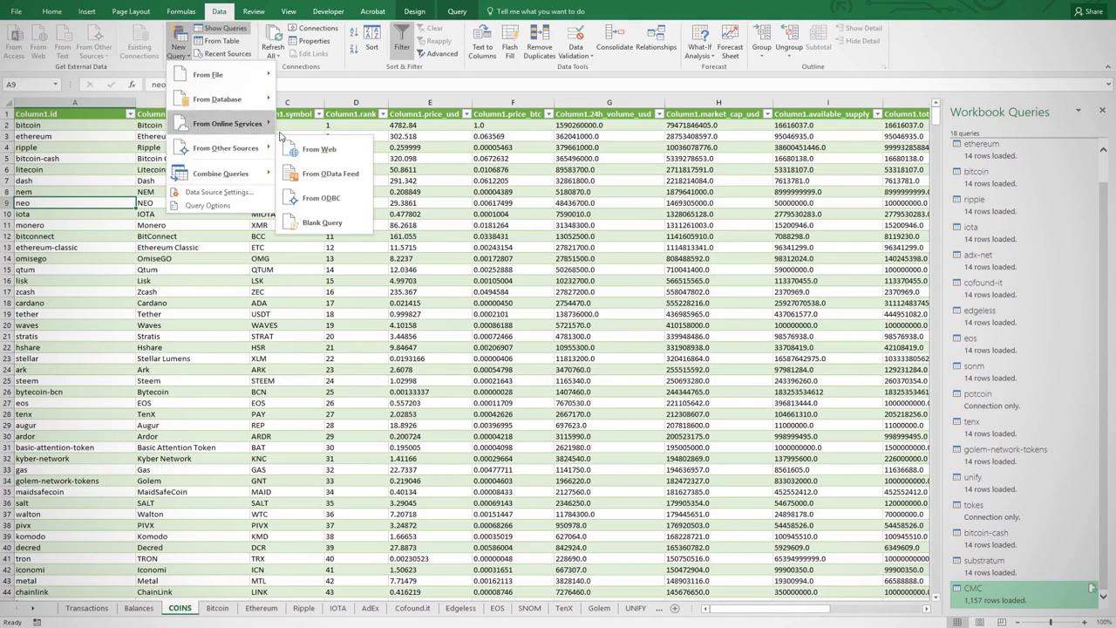
pyautogui.click(316, 149)
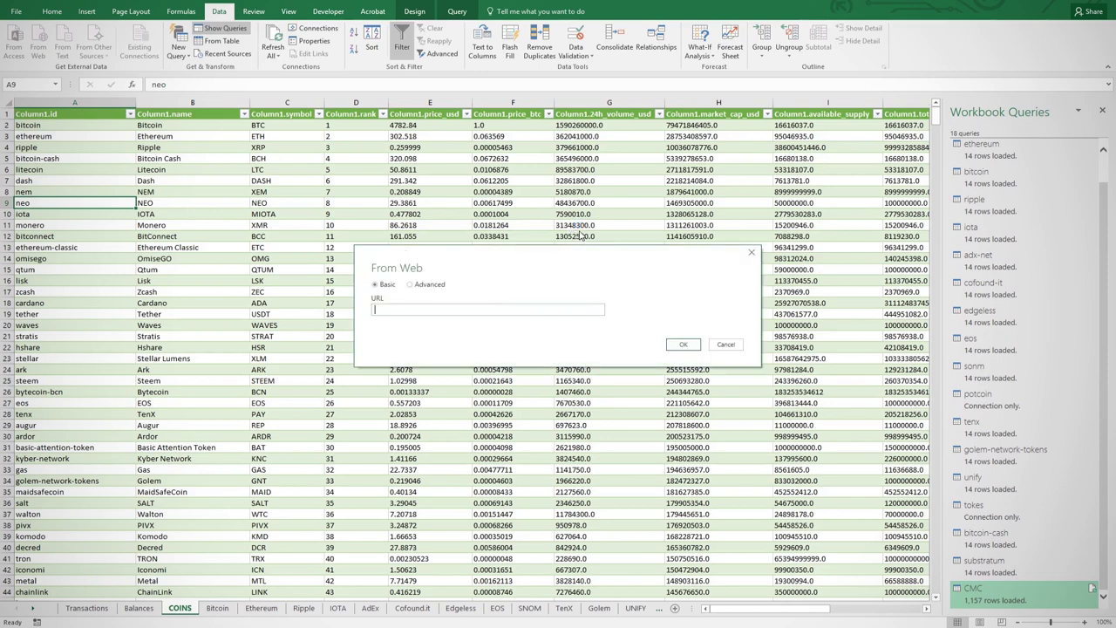
pyautogui.write('https://api.coinmarketcap.com/v1/ticker/')
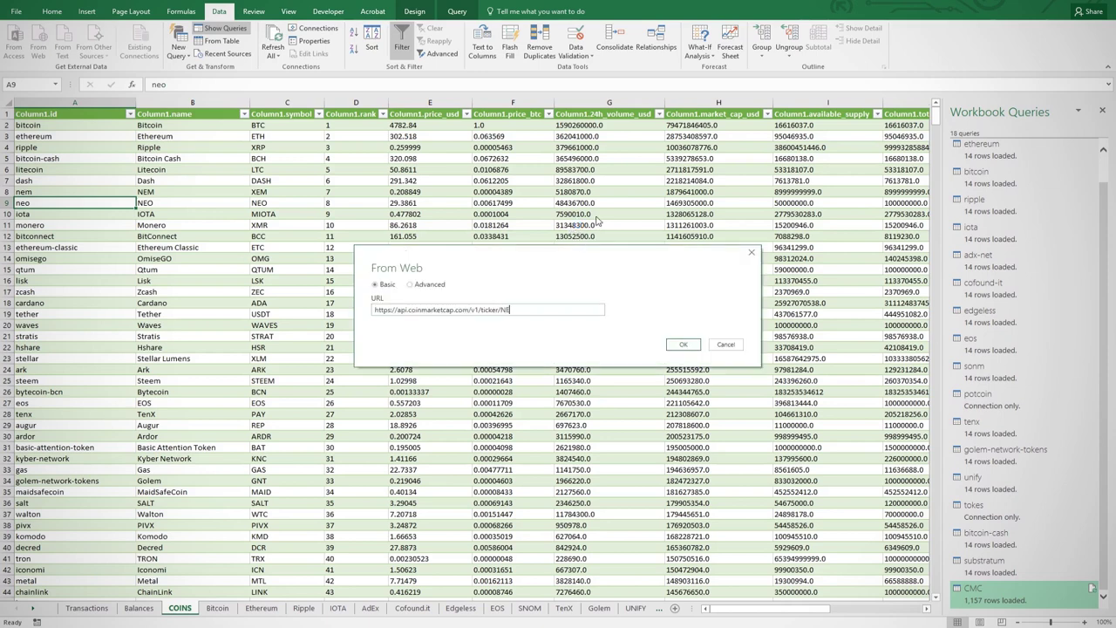
pyautogui.click(685, 344)
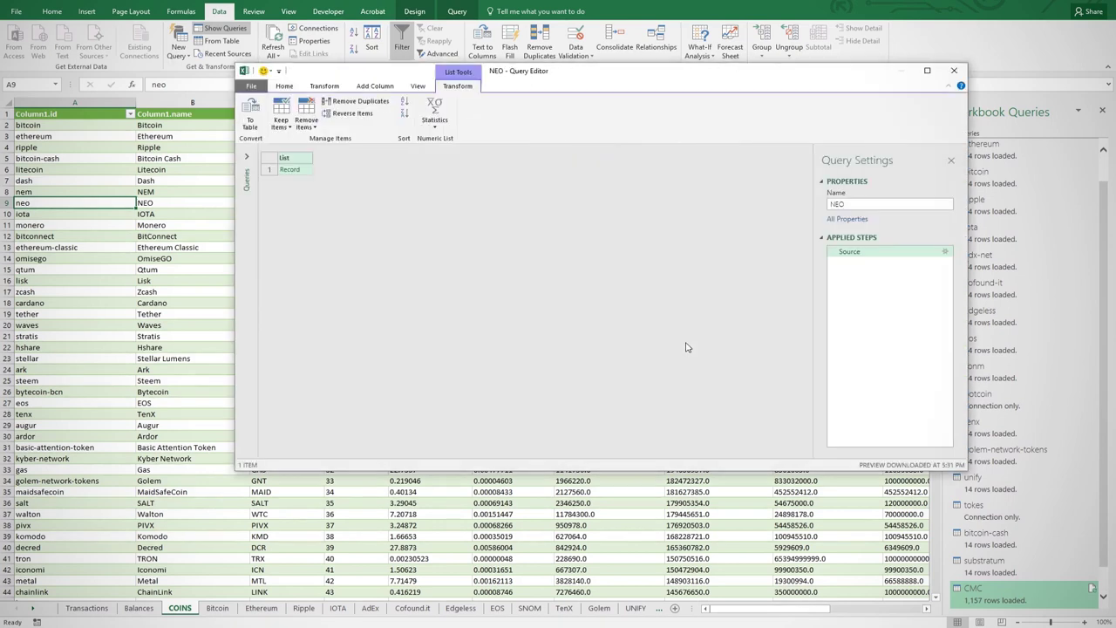
# - Turn the NEO record into a Name/Value table, load it to a sheet named NEO, and return to Balances
pyautogui.click(294, 173)
pyautogui.click(290, 170)
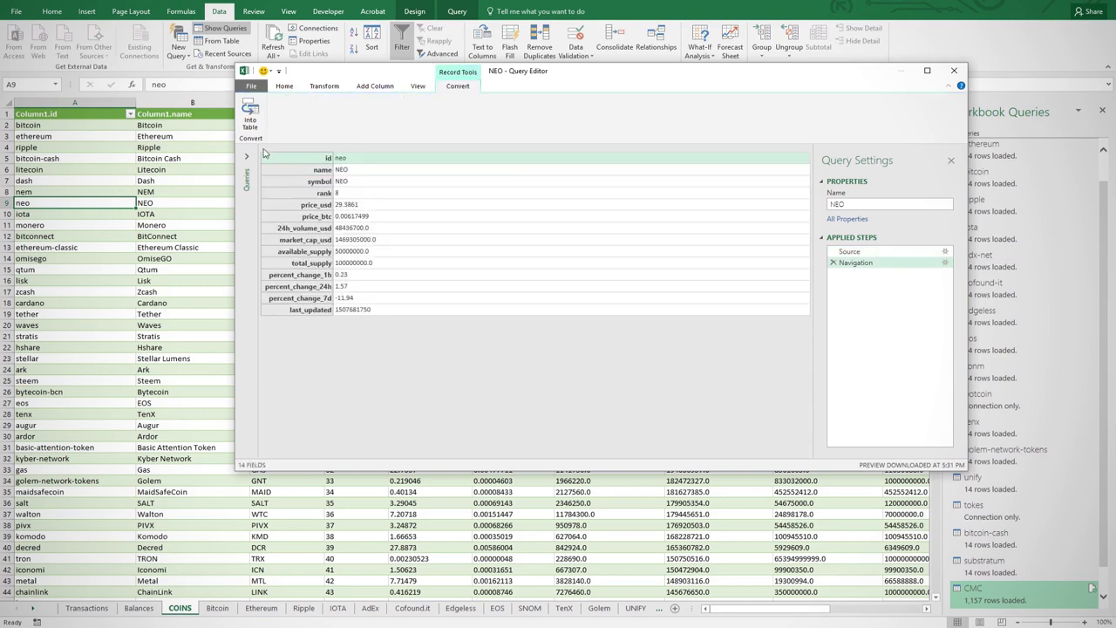
pyautogui.click(249, 115)
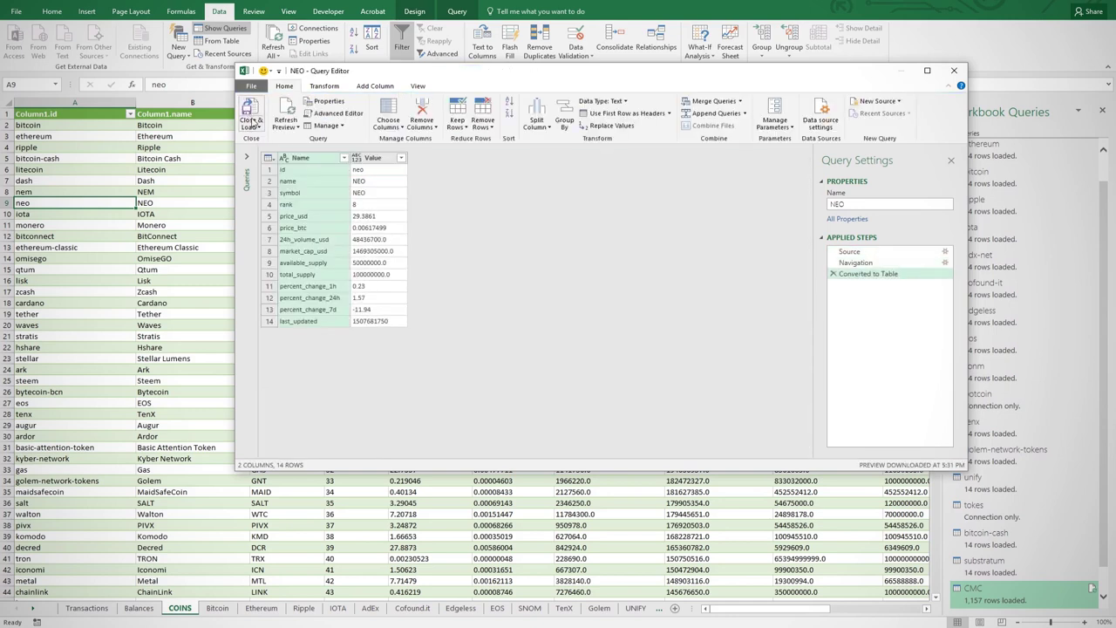
pyautogui.click(250, 125)
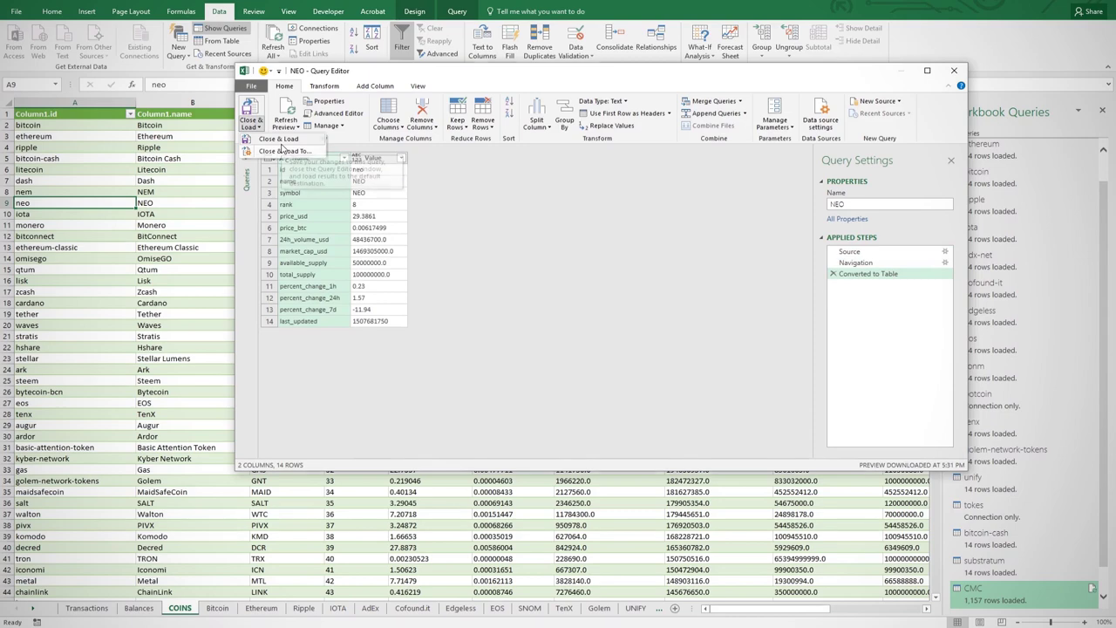
pyautogui.click(279, 140)
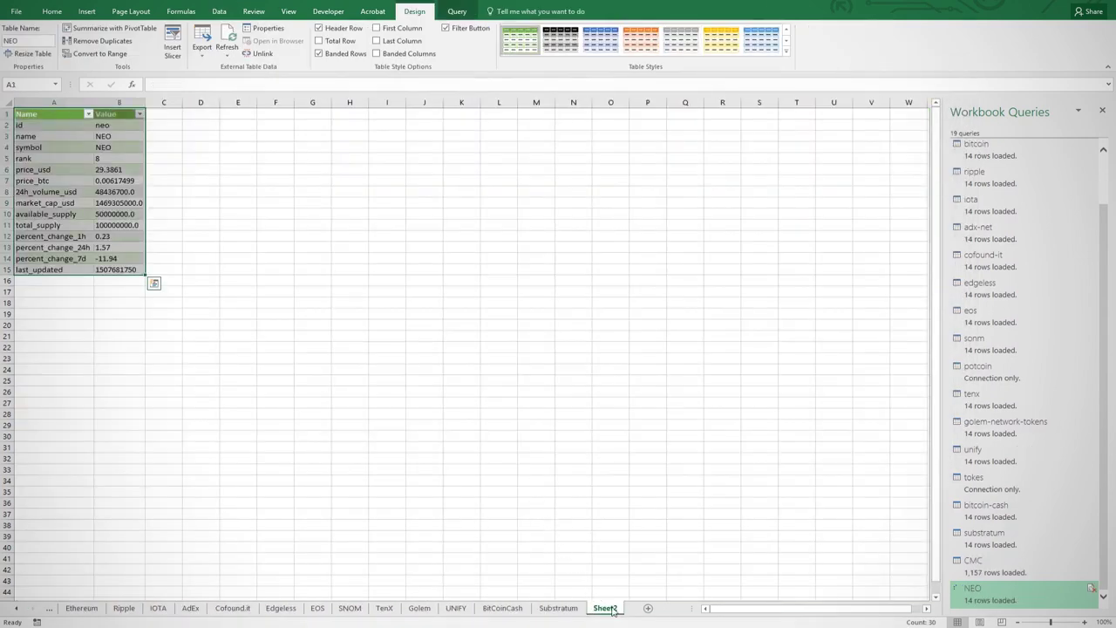
pyautogui.write('NEO')
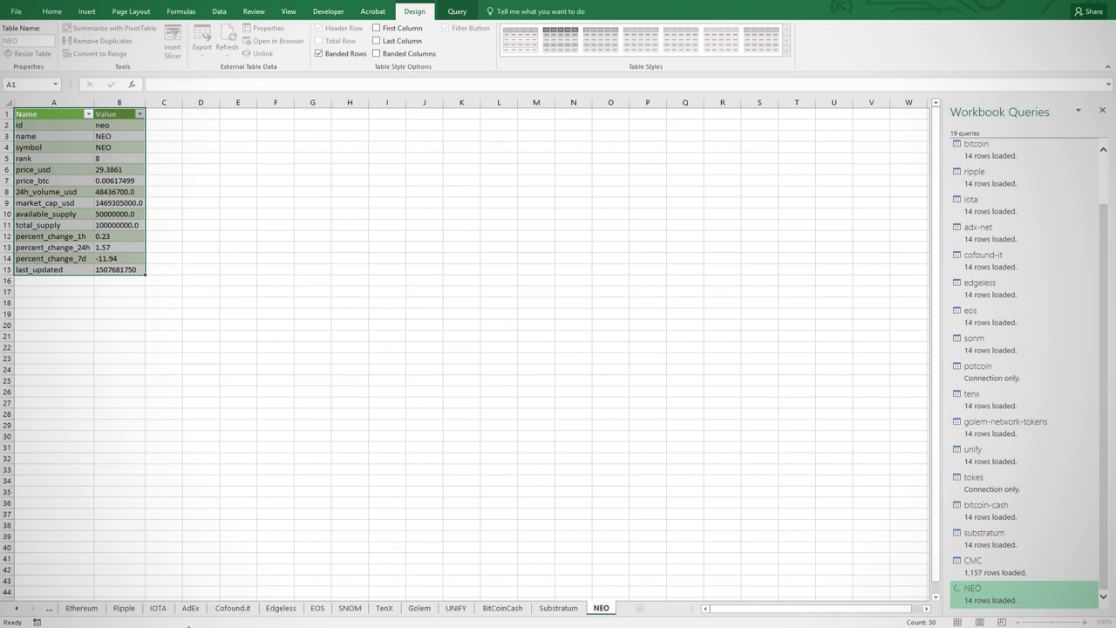
pyautogui.click(17, 608)
pyautogui.click(17, 608)
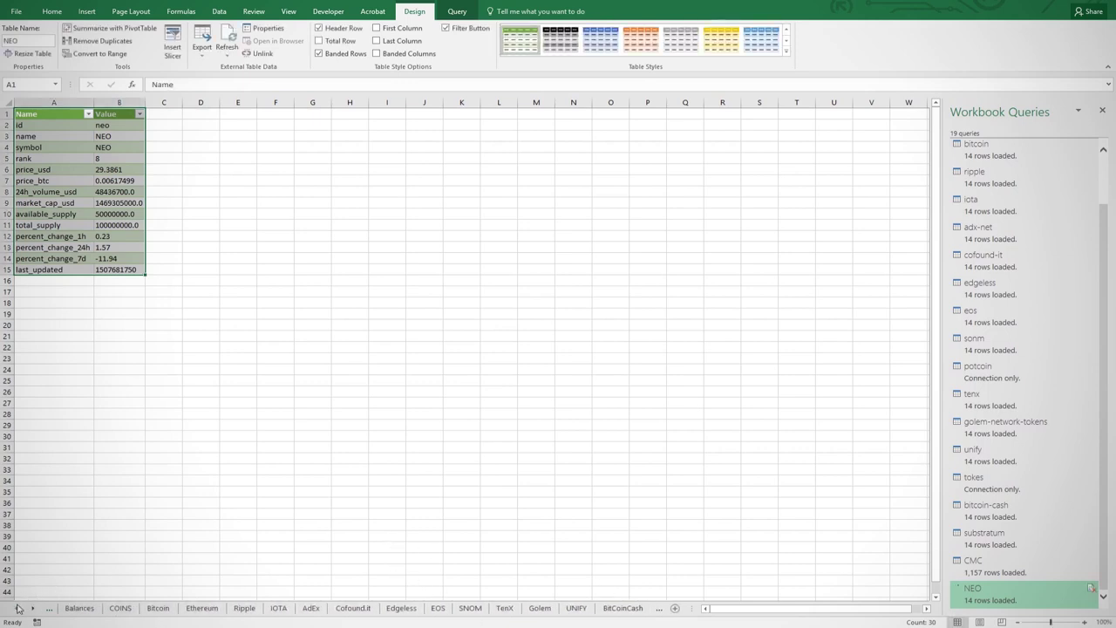
pyautogui.click(17, 608)
# - Enter Bittrex, NEO and 50 coins in Balances row 25
pyautogui.click(136, 614)
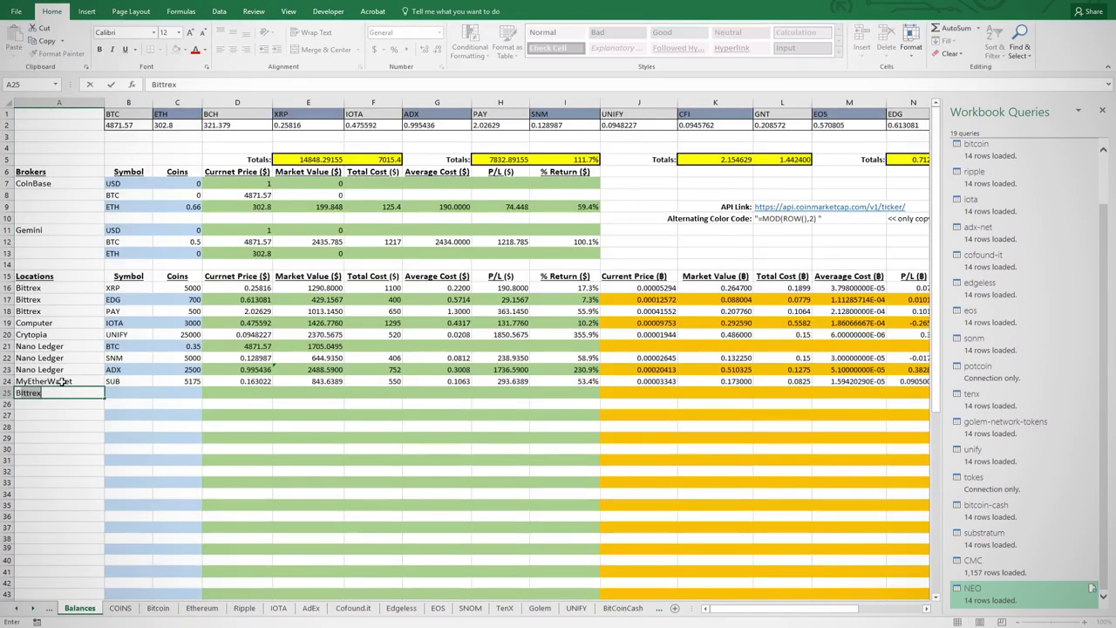
pyautogui.press('Return')
pyautogui.press('Up')
pyautogui.press('Right')
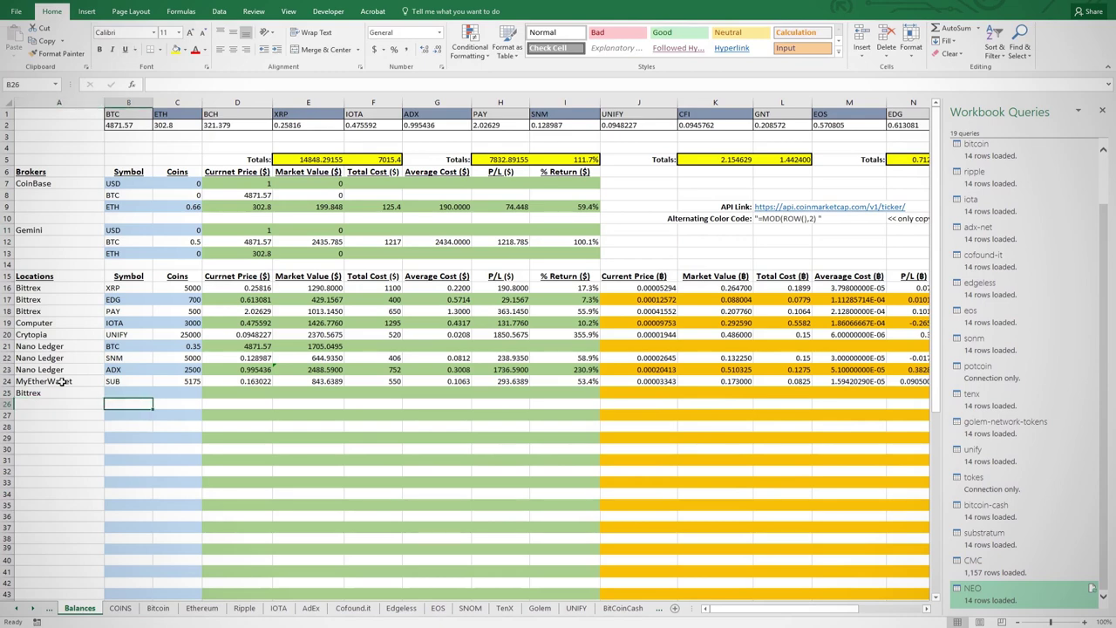
pyautogui.write('NEO')
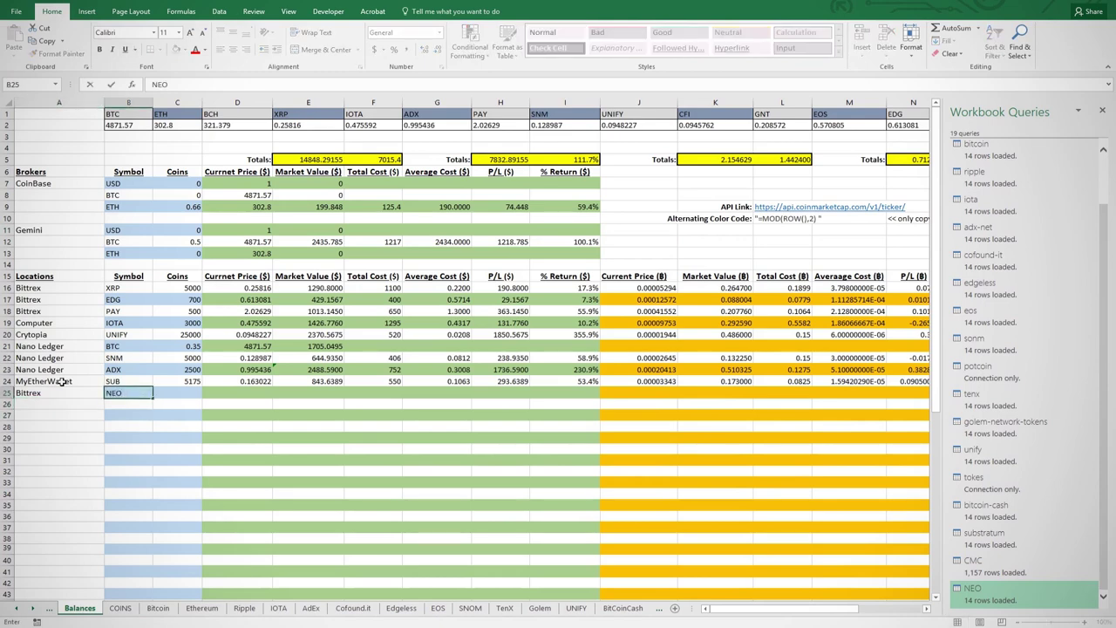
pyautogui.press('Tab')
pyautogui.write('50')
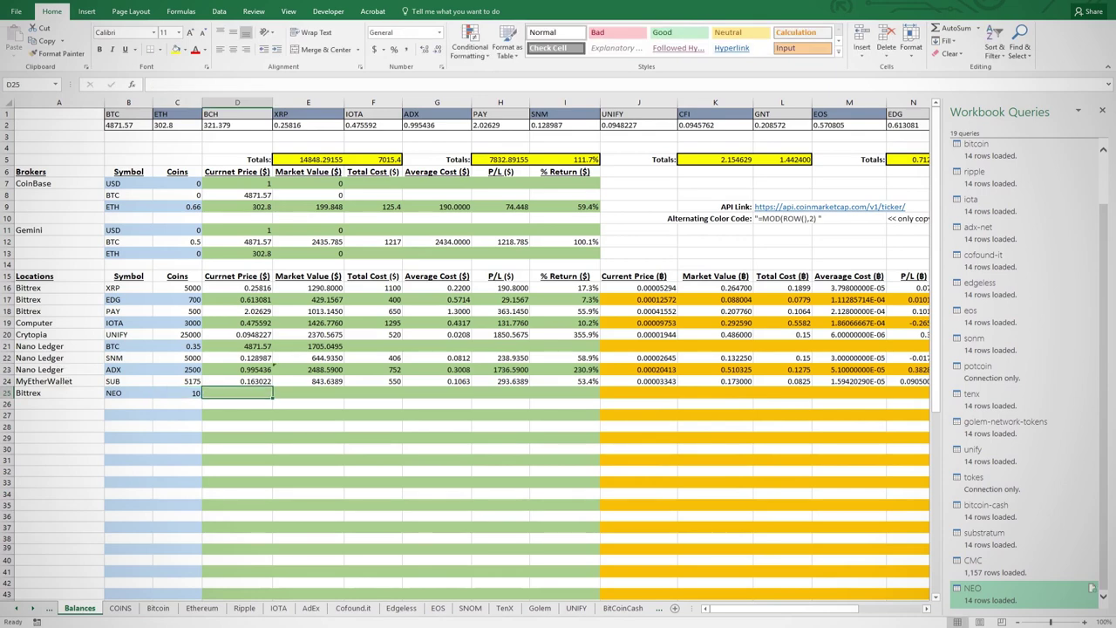
pyautogui.press('Tab')
# - Link D25's current price to the NEO sheet's price_usd value (29.3861)
pyautogui.write('=')
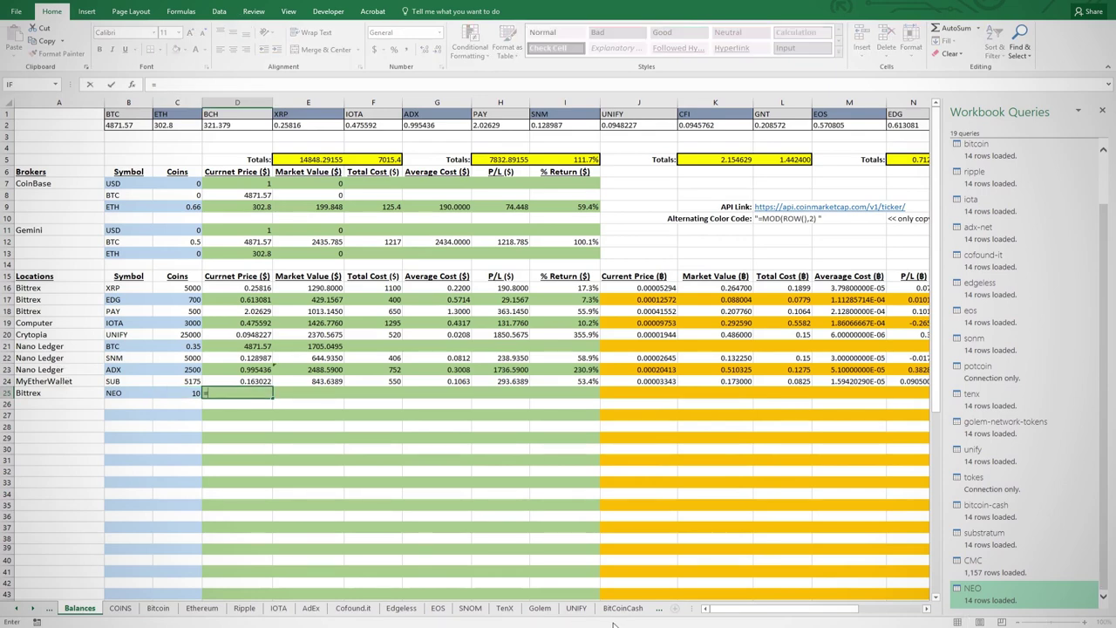
pyautogui.click(34, 610)
pyautogui.click(35, 611)
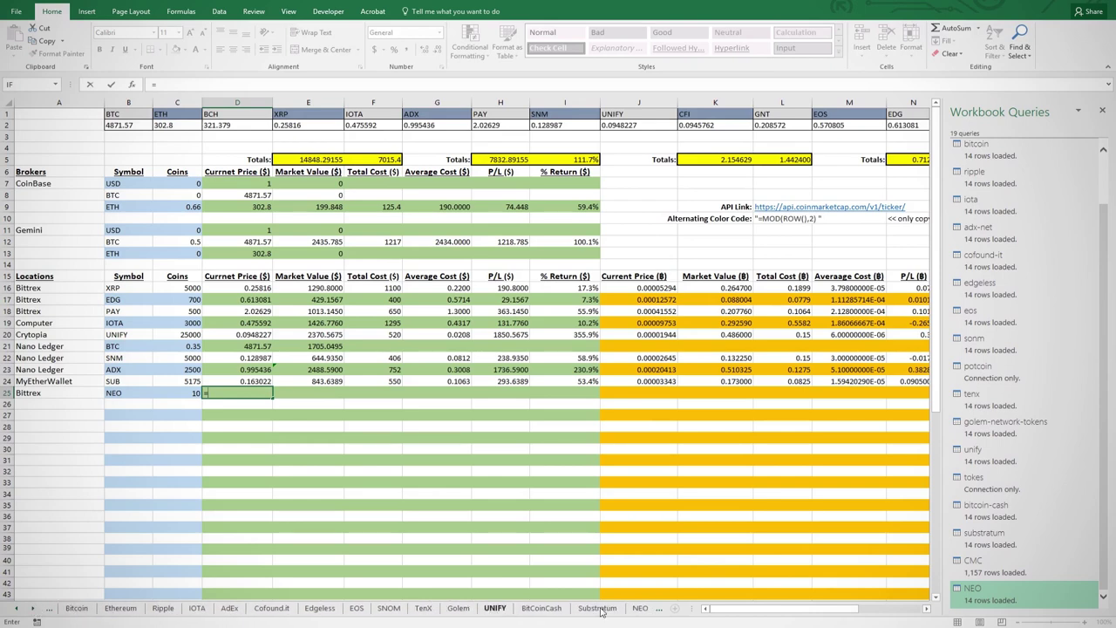
pyautogui.click(641, 609)
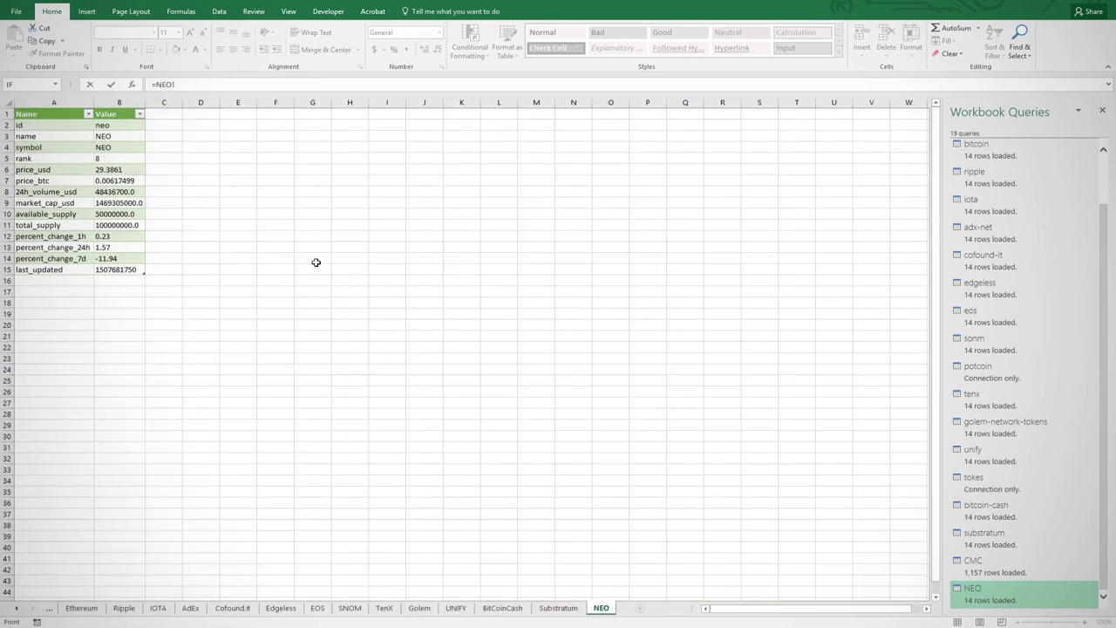
pyautogui.click(105, 170)
pyautogui.press('Return')
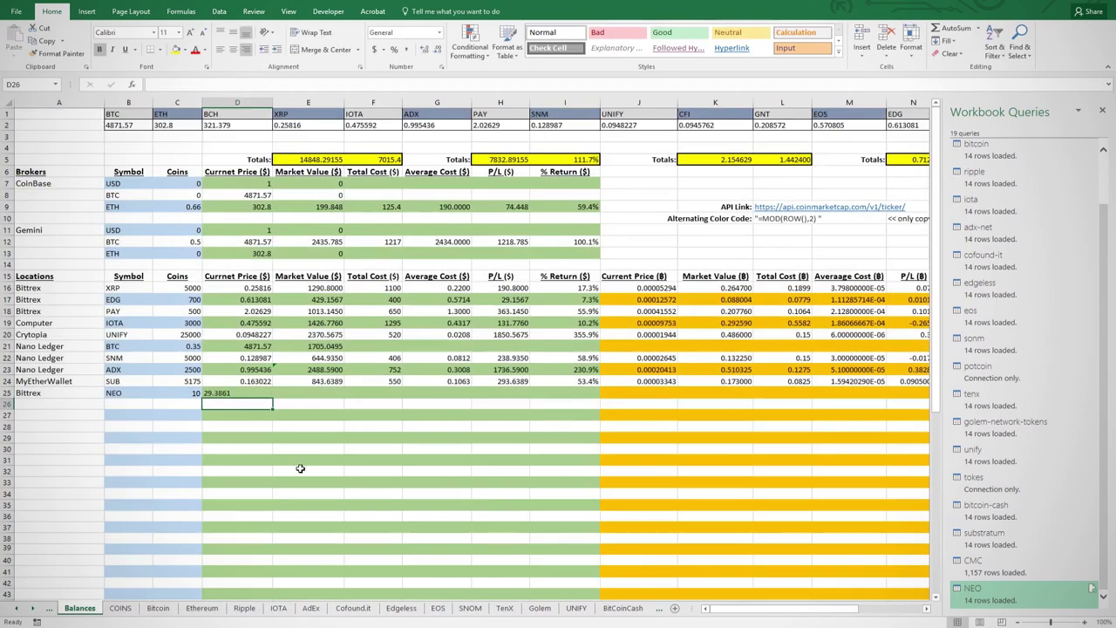
pyautogui.click(243, 393)
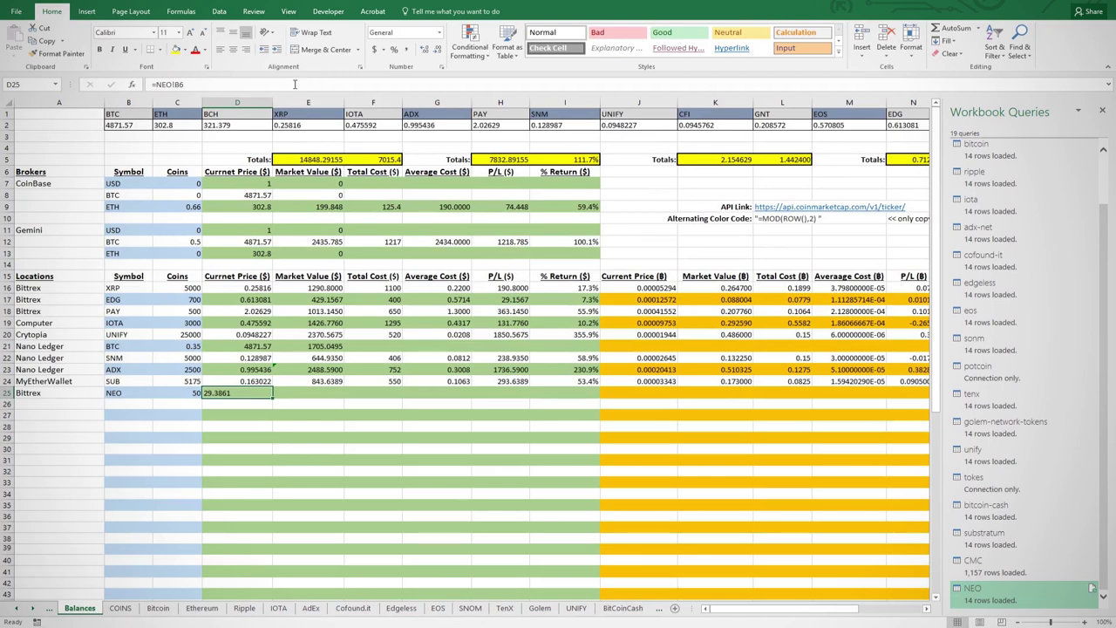
# - Link the NEO row's BTC price to the NEO sheet's price_btc value
pyautogui.click(605, 392)
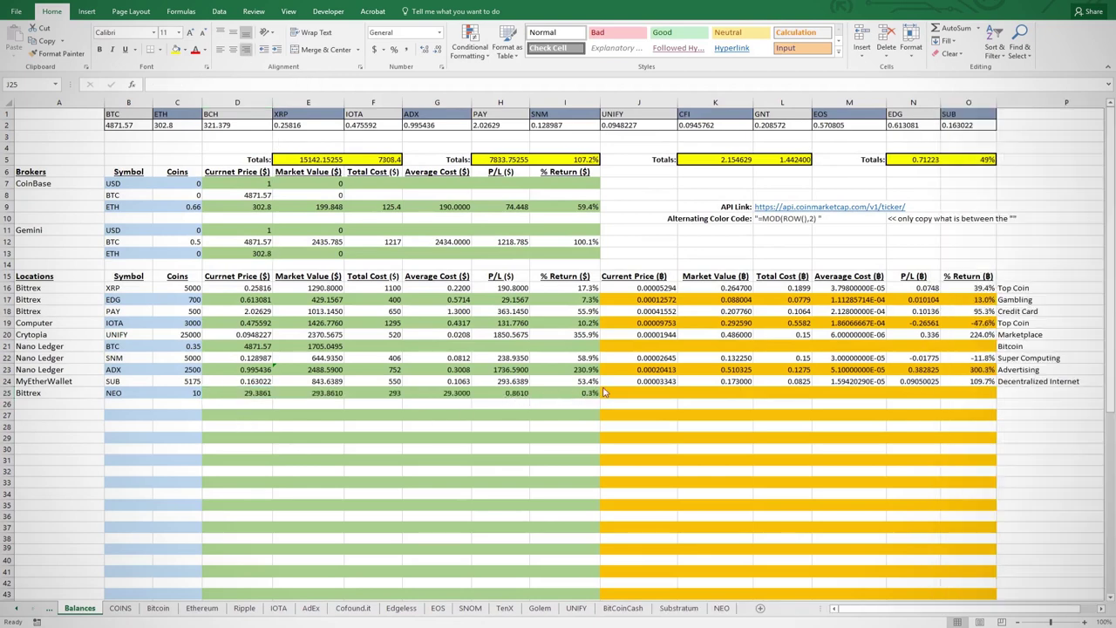
pyautogui.write('=')
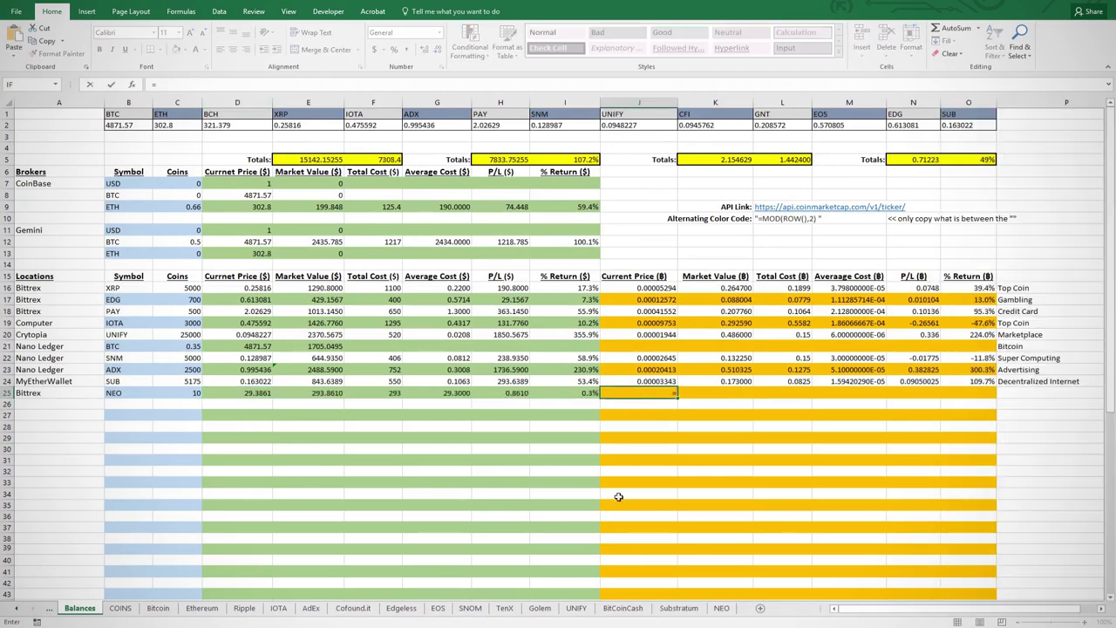
pyautogui.click(729, 613)
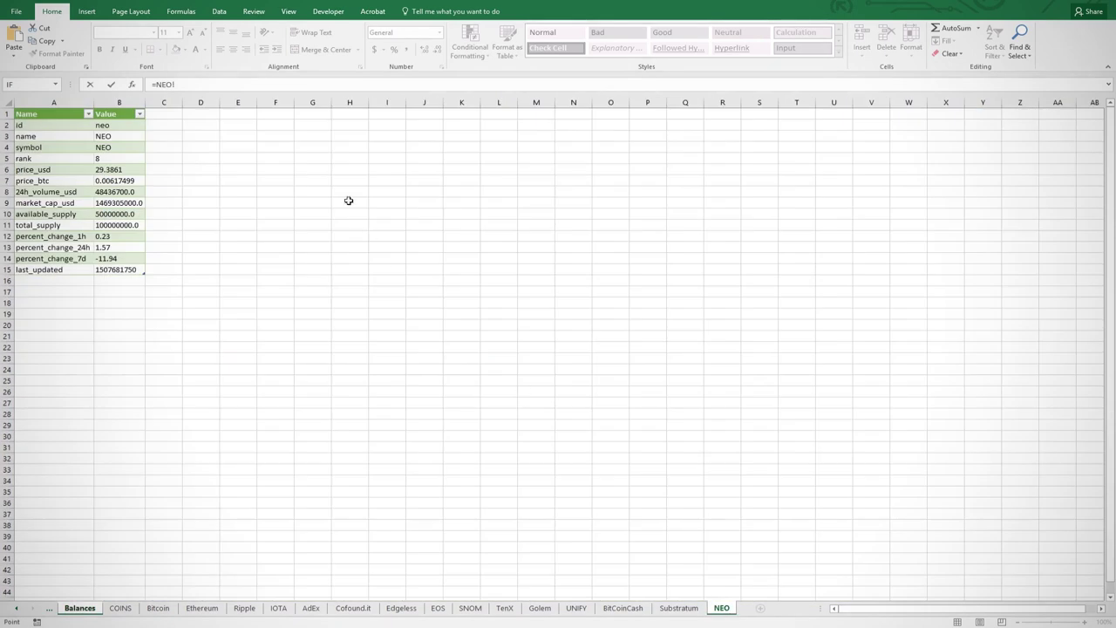
pyautogui.click(128, 180)
pyautogui.press('Return')
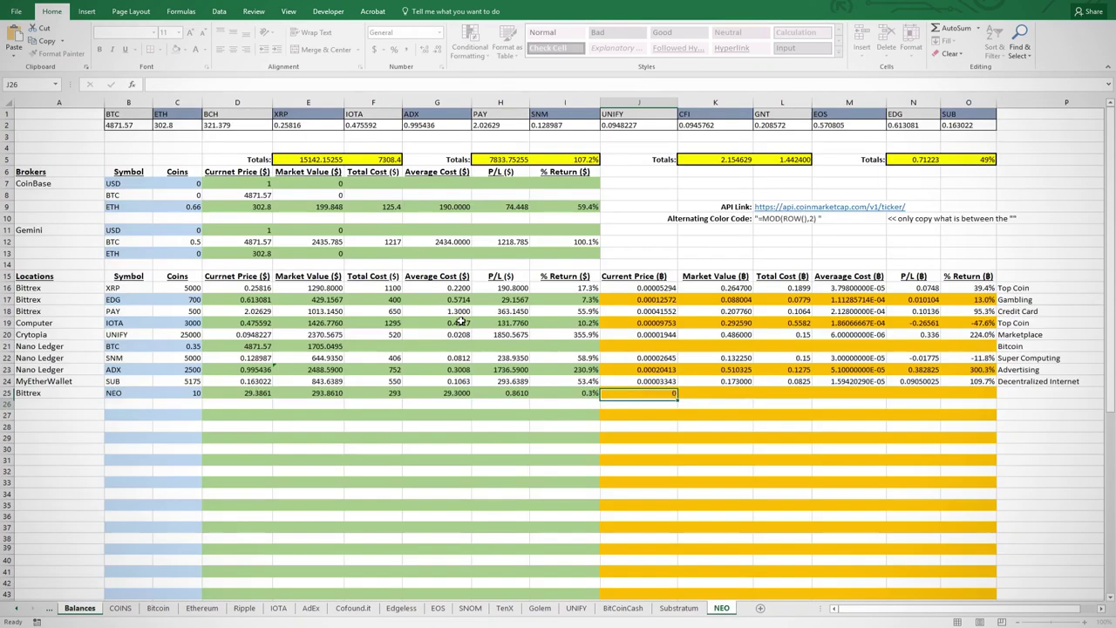
# - Fill the BTC market value and return formulas down from row 24 into row 25
pyautogui.click(715, 394)
pyautogui.moveTo(714, 381); pyautogui.dragTo(714, 394)
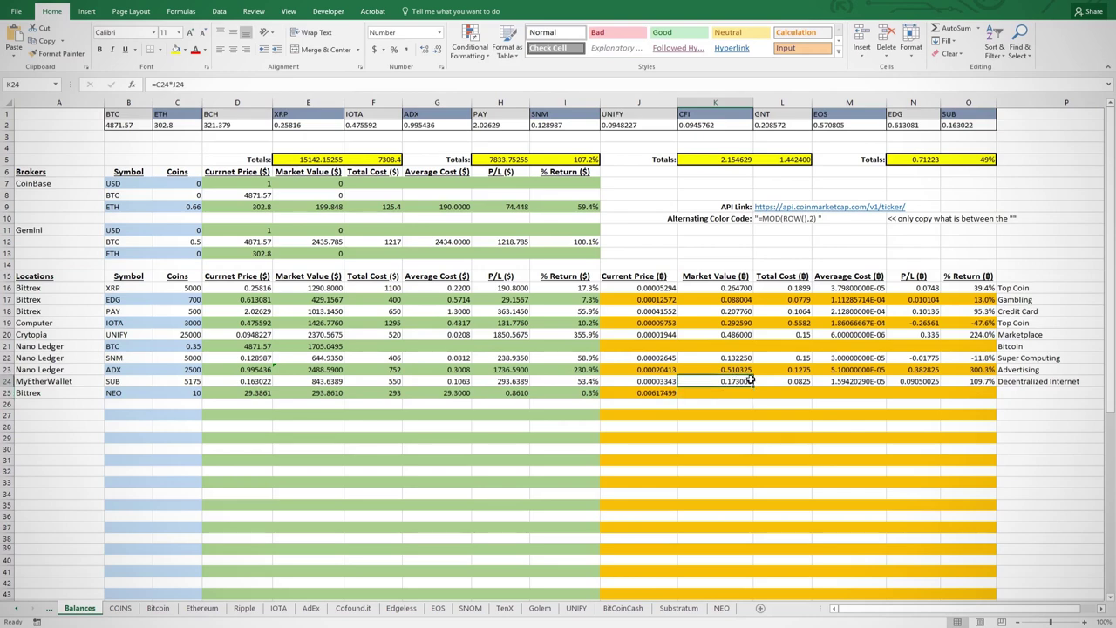
pyautogui.hotkey('ctrl', 'd')
pyautogui.moveTo(782, 381); pyautogui.dragTo(968, 395)
pyautogui.hotkey('ctrl', 'd')
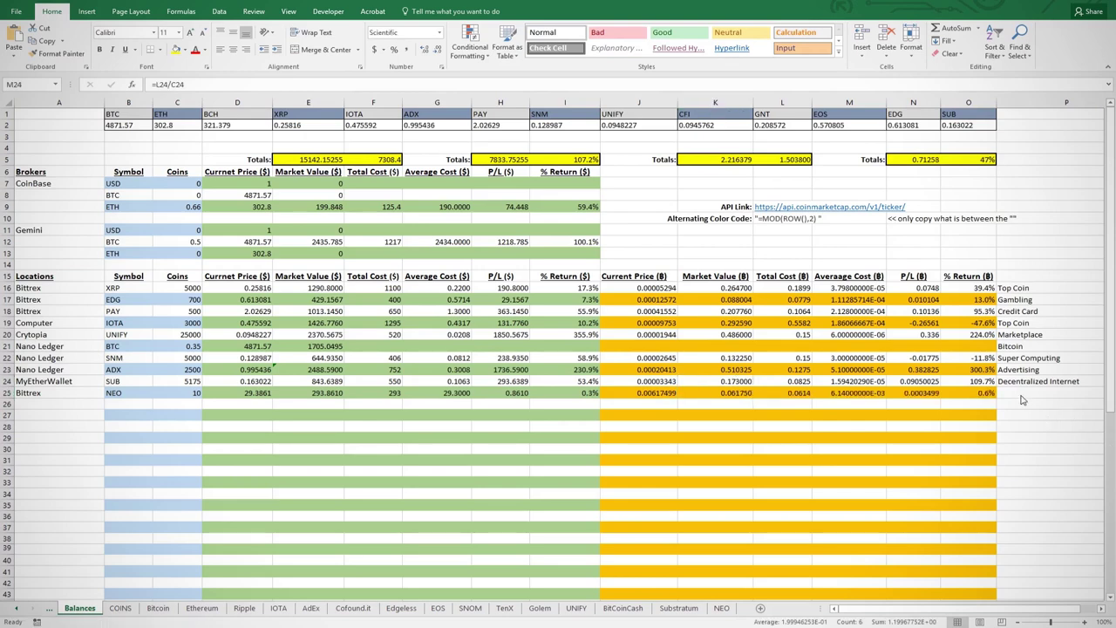
pyautogui.click(987, 392)
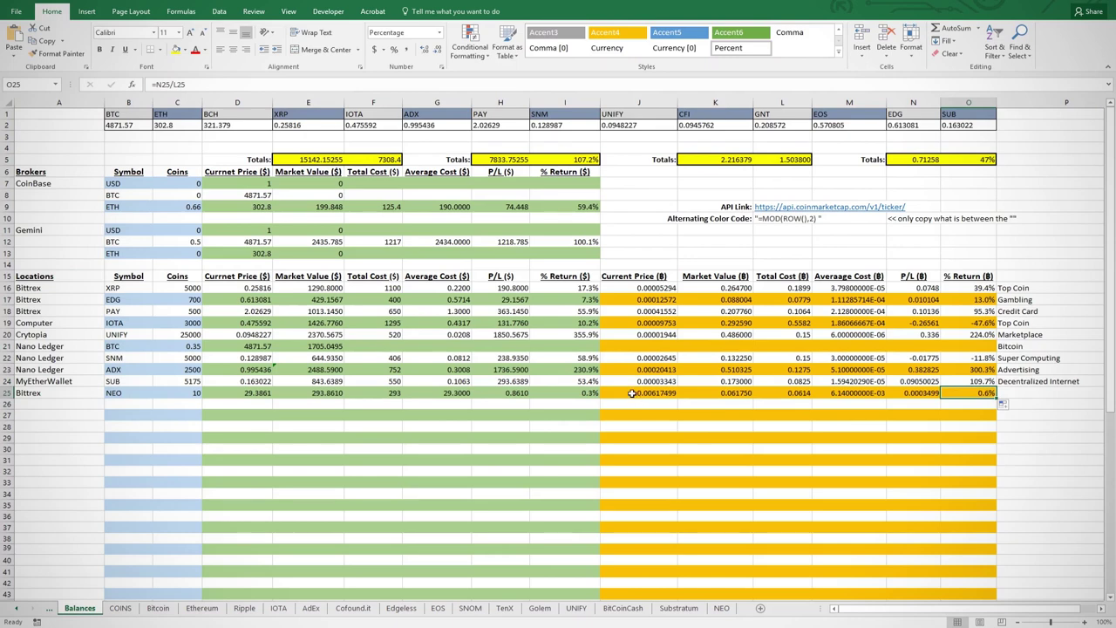
pyautogui.click(219, 11)
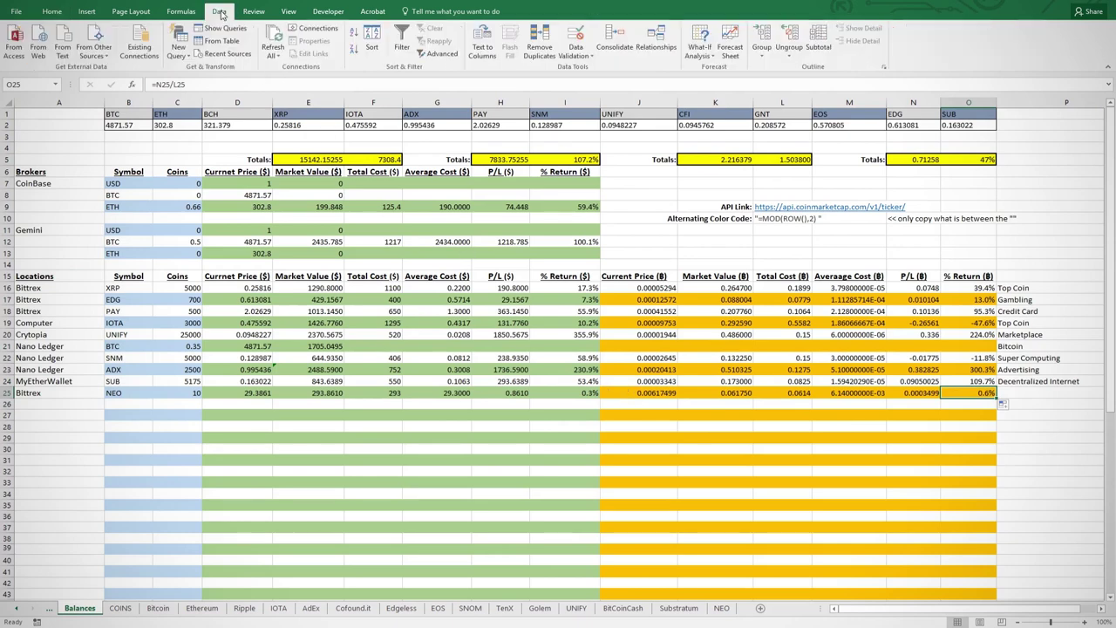
# - Refresh all queries and set the adx-net connection to refresh when the file opens
pyautogui.click(275, 36)
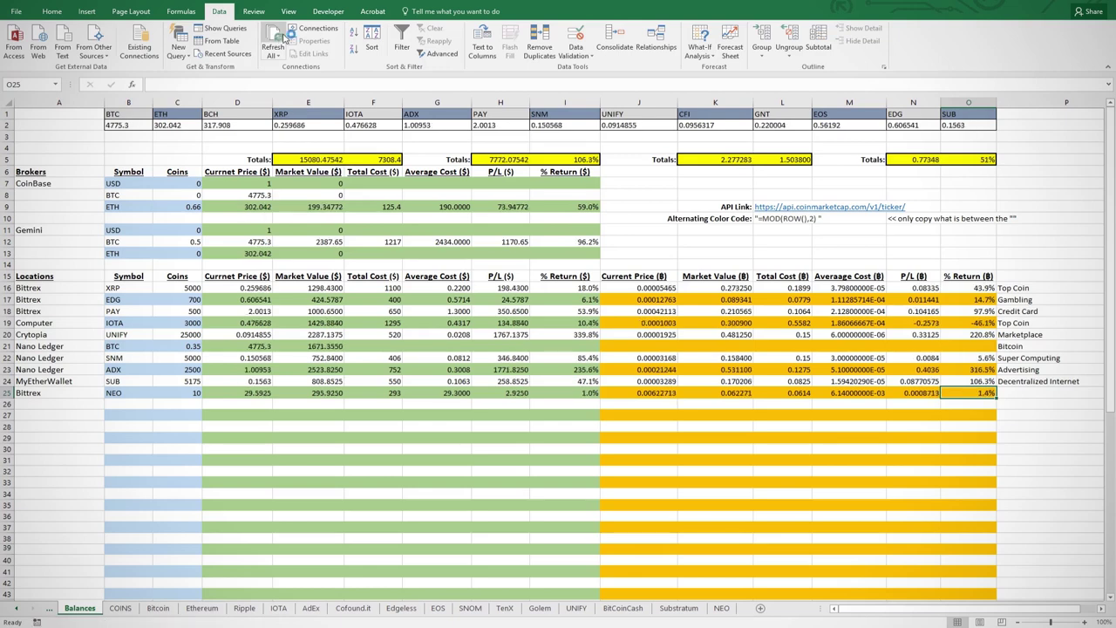
pyautogui.click(318, 31)
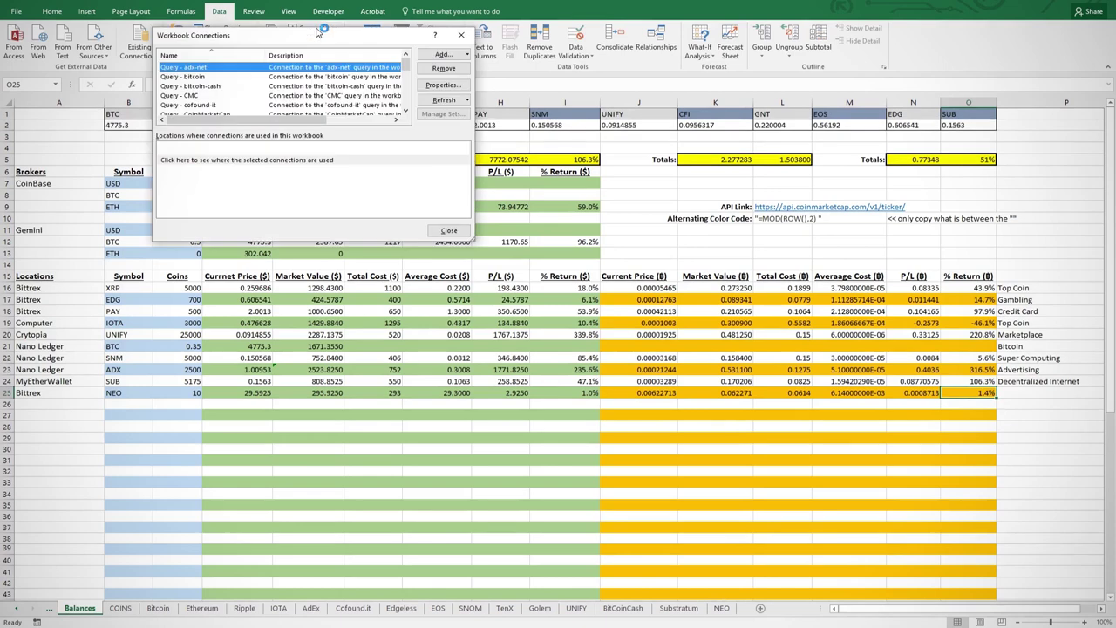
pyautogui.click(431, 87)
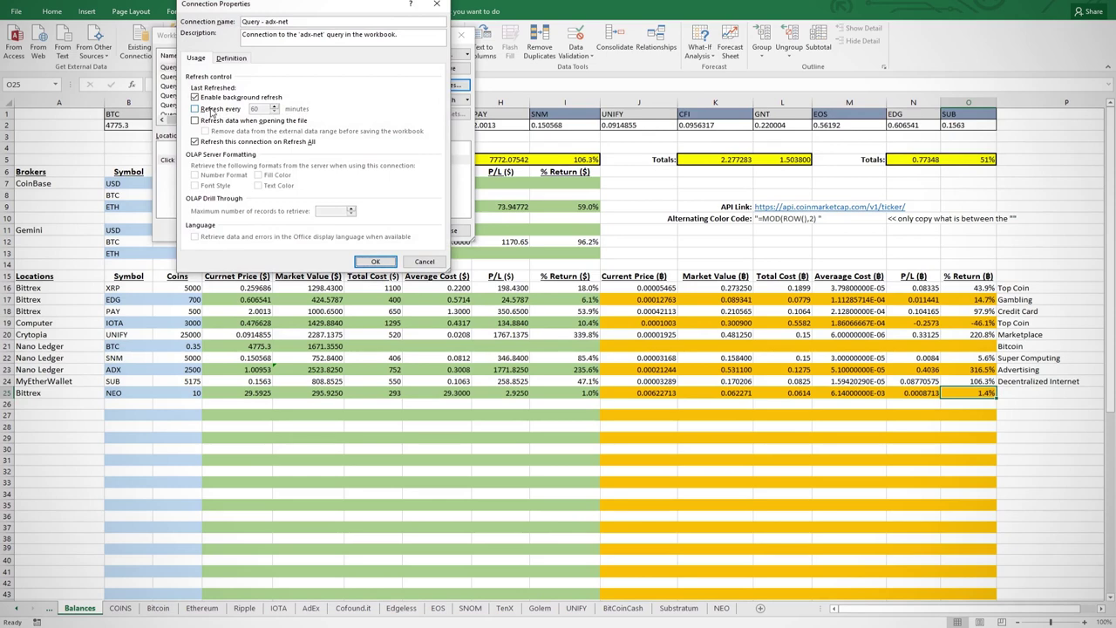
pyautogui.click(197, 120)
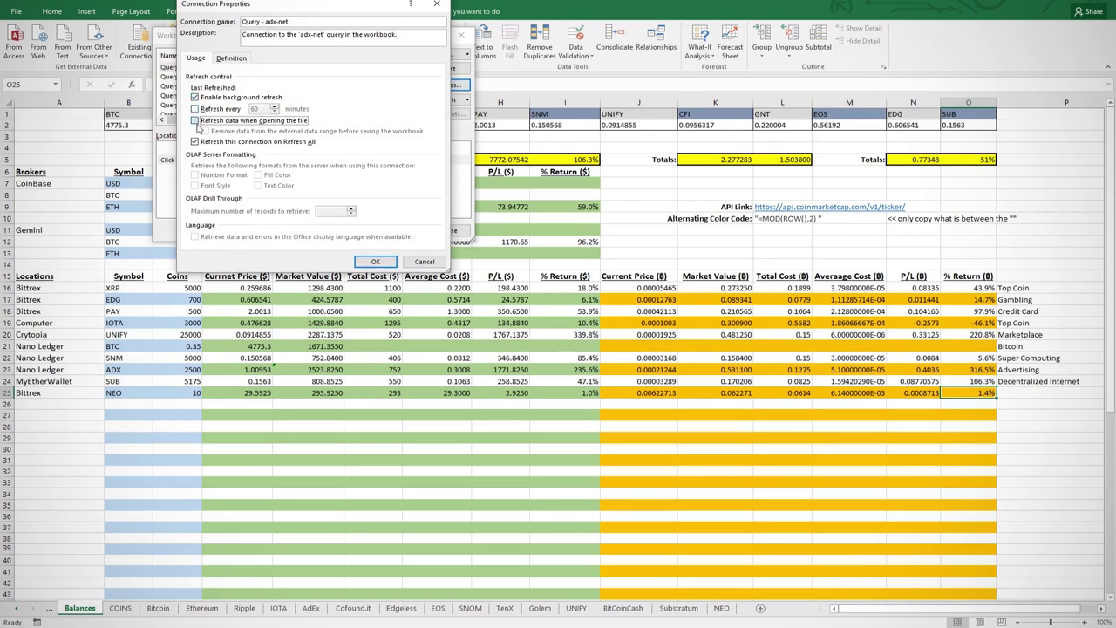
pyautogui.click(375, 262)
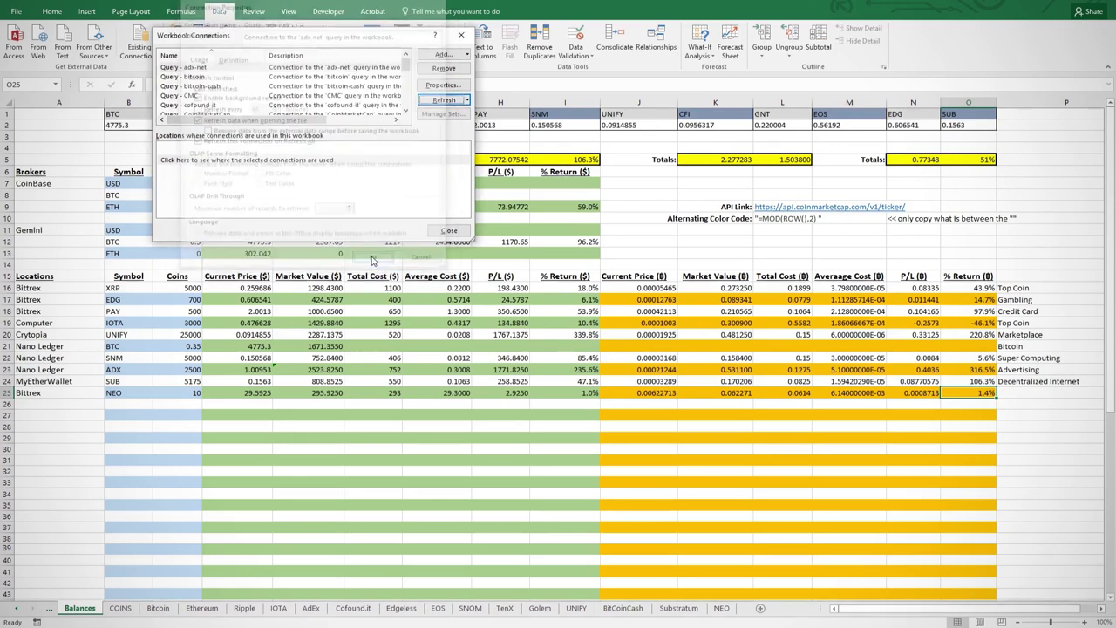
pyautogui.click(447, 231)
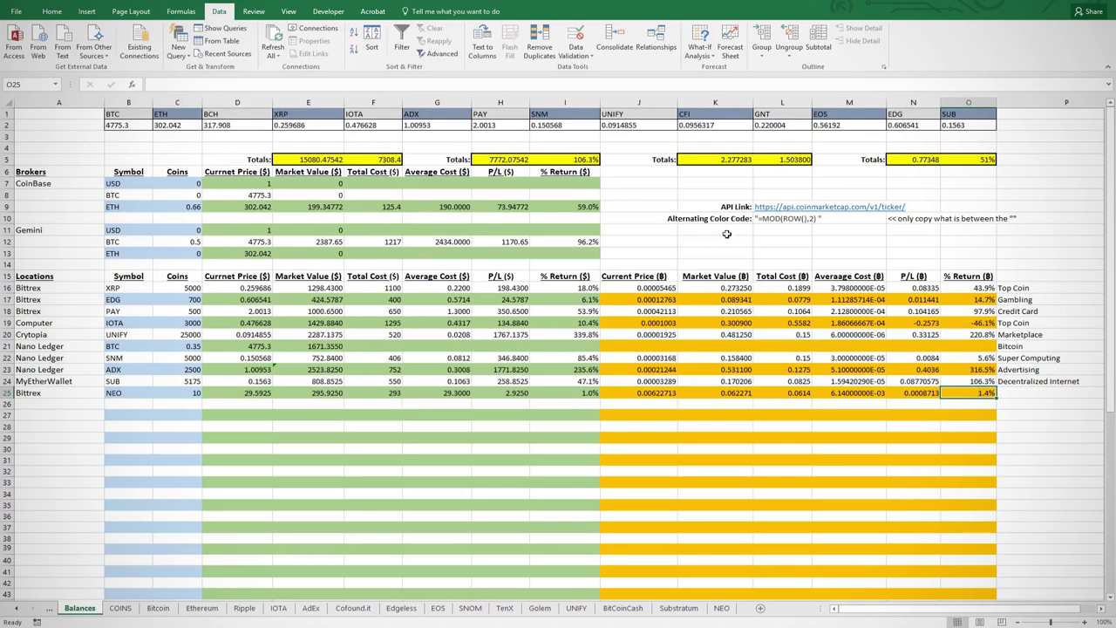
# - Copy L10's alternating-color formula and select Z7:AG32 on the Transactions sheet
pyautogui.click(775, 219)
pyautogui.doubleClick(776, 219)
pyautogui.hotkey('ctrl', 'c')
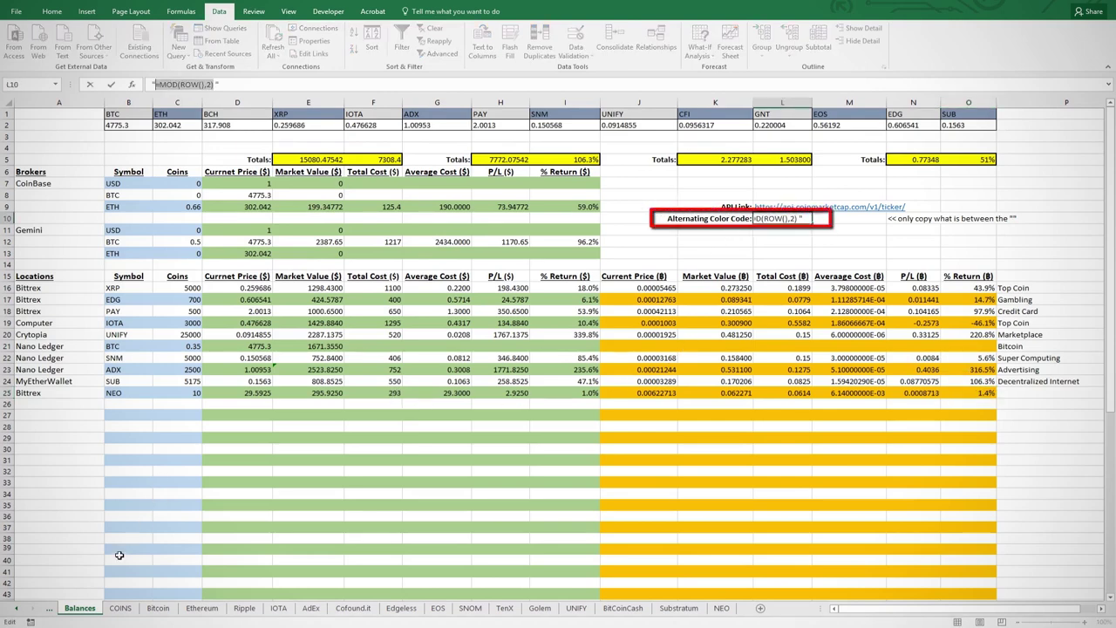
pyautogui.click(18, 609)
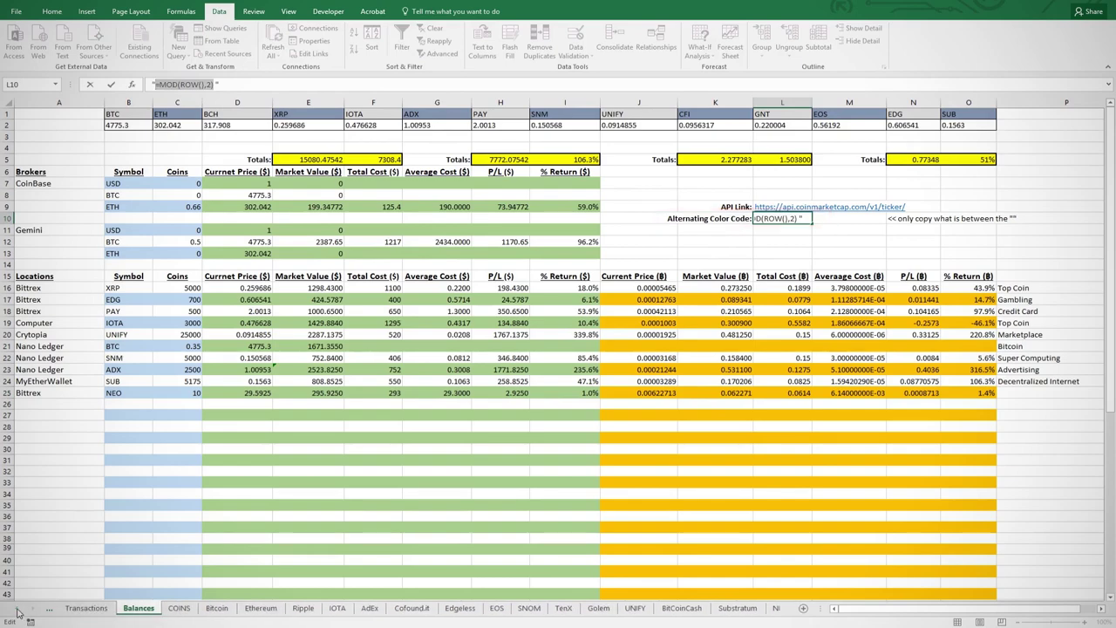
pyautogui.press('Escape')
pyautogui.click(86, 608)
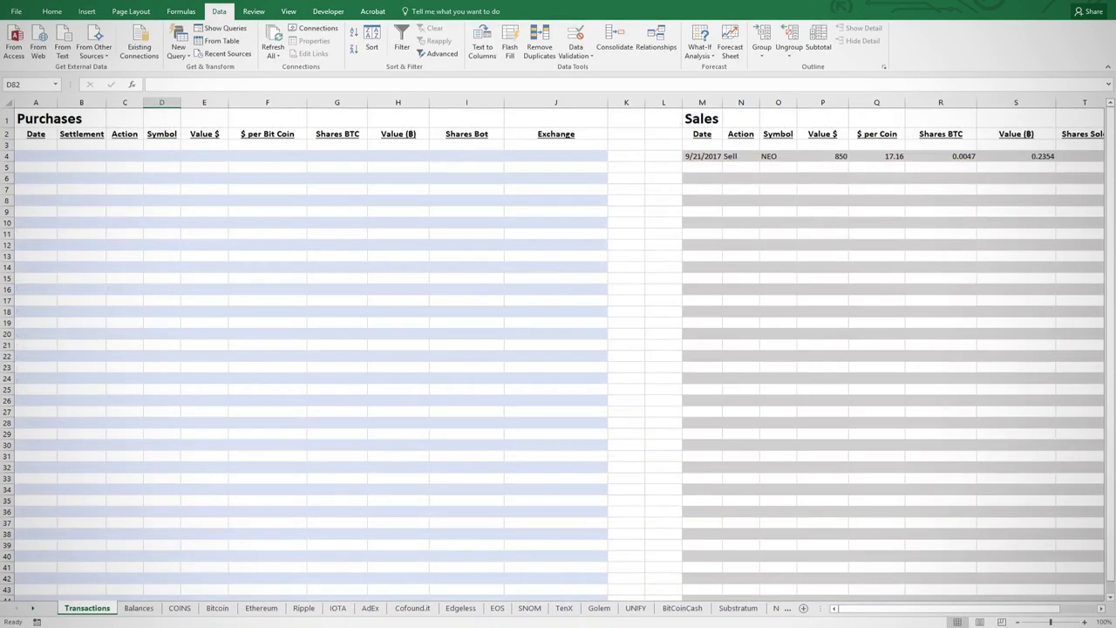
pyautogui.click(1101, 610)
pyautogui.hscroll(12, 1100, 613)
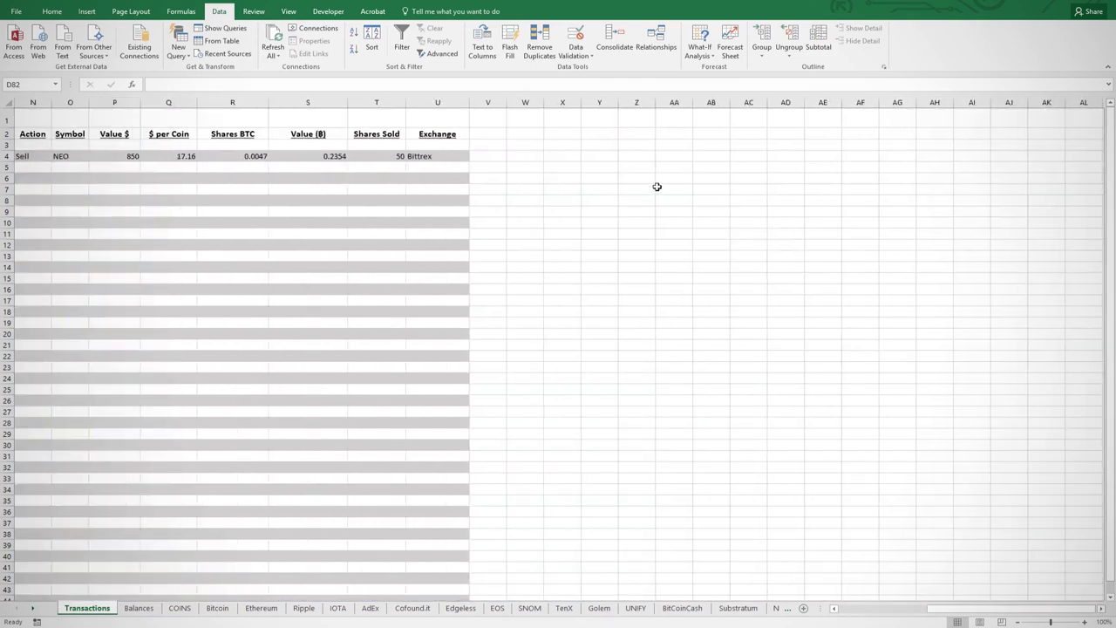
pyautogui.moveTo(651, 184); pyautogui.dragTo(914, 472)
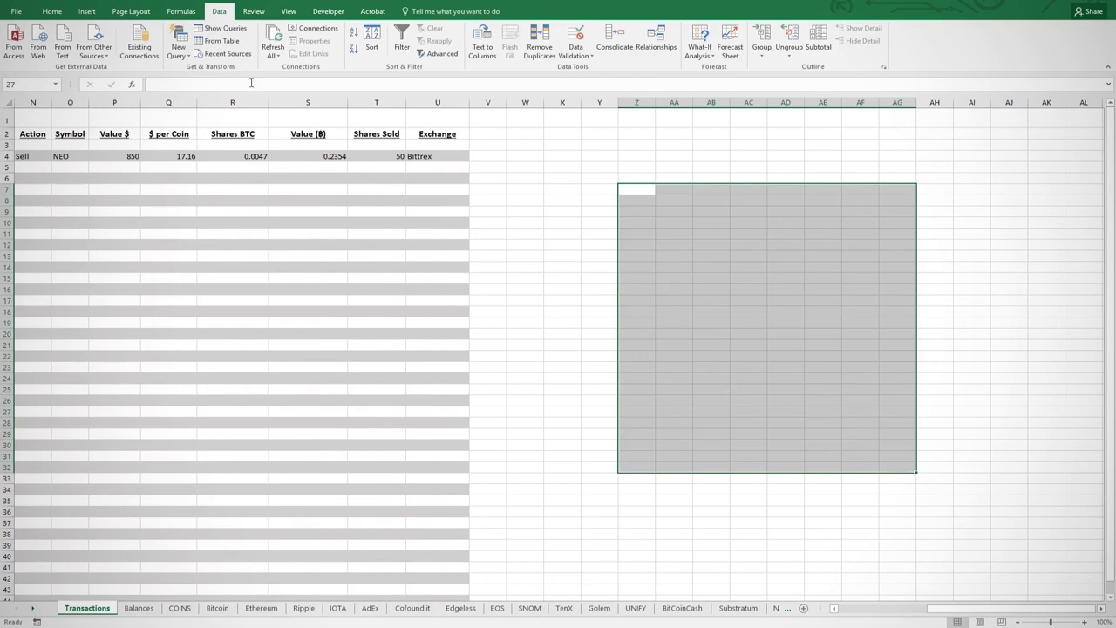
# - Add a =MOD(ROW(),2) conditional formatting rule with orange fill to the selection
pyautogui.click(52, 12)
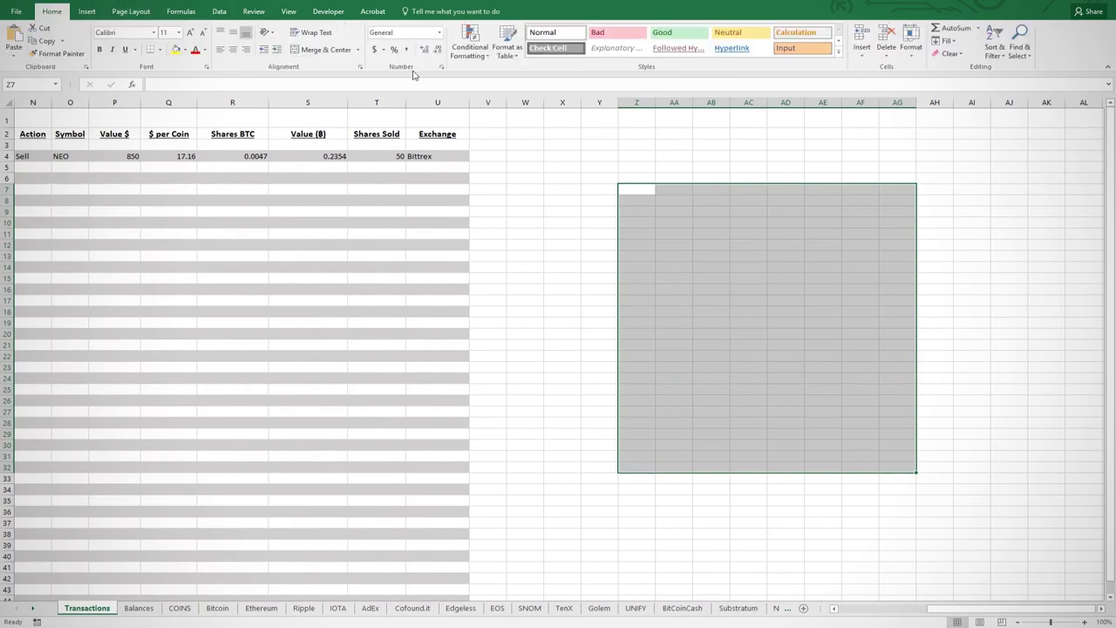
pyautogui.click(479, 51)
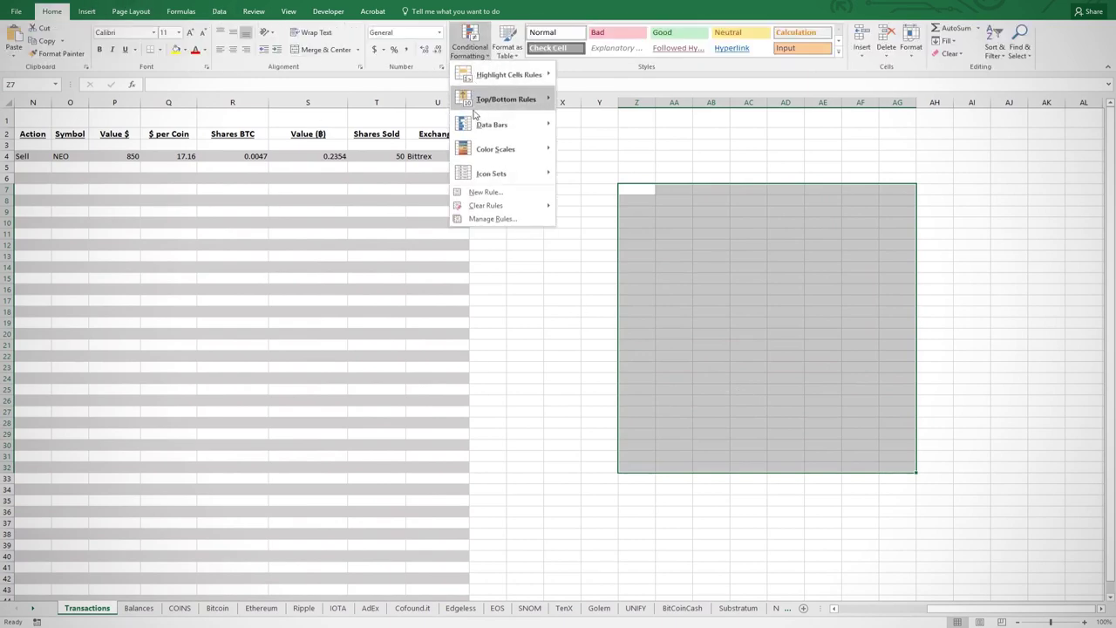
pyautogui.click(485, 191)
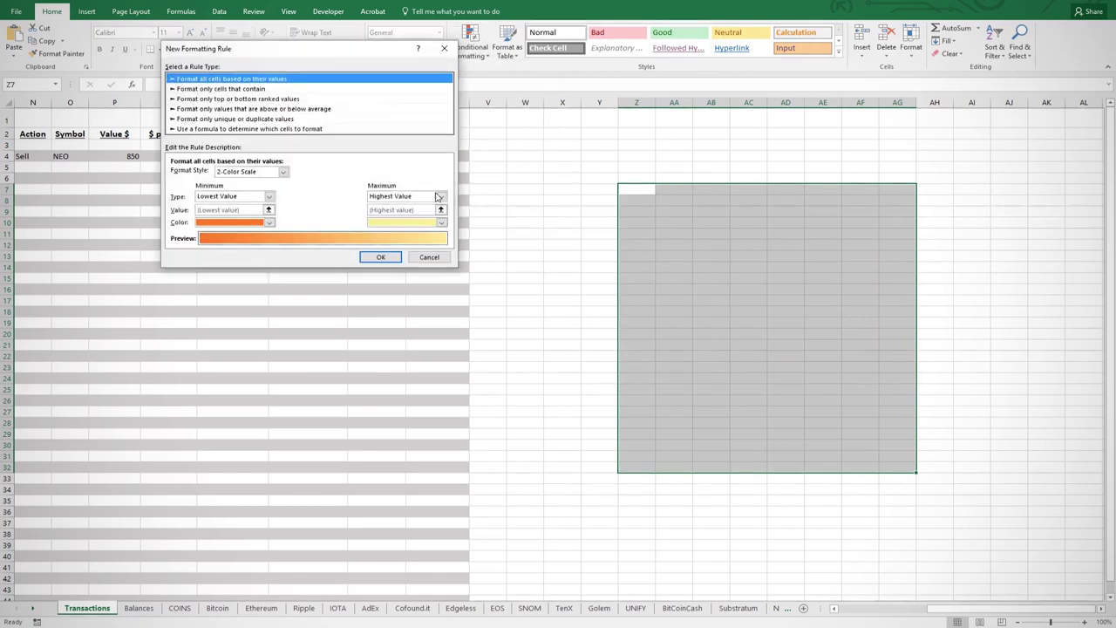
pyautogui.click(251, 129)
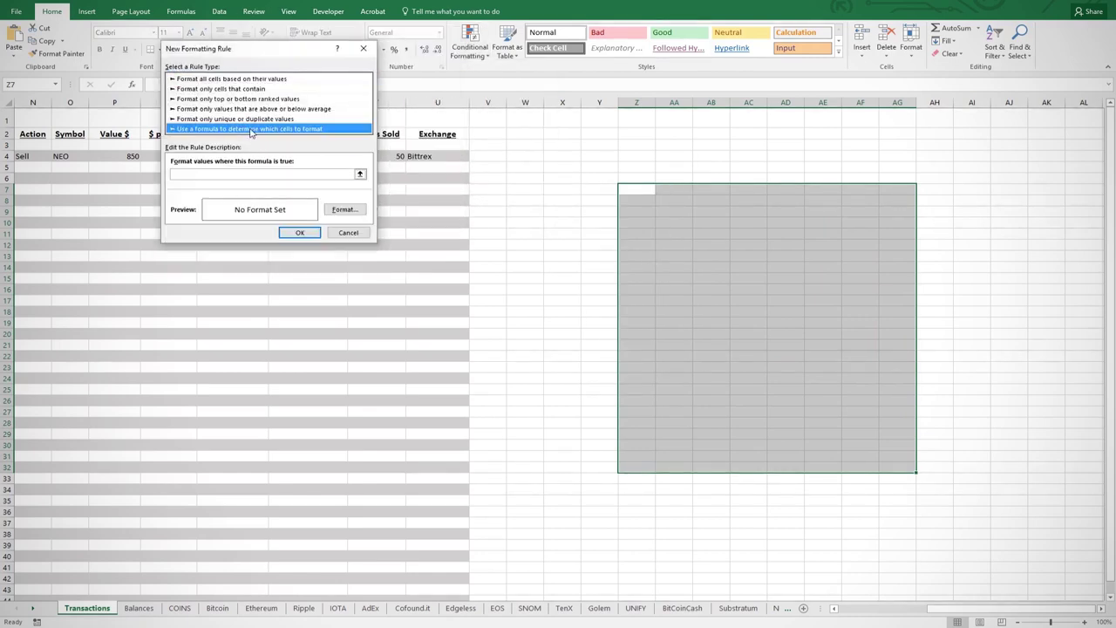
pyautogui.click(229, 174)
pyautogui.hotkey('ctrl', 'v')
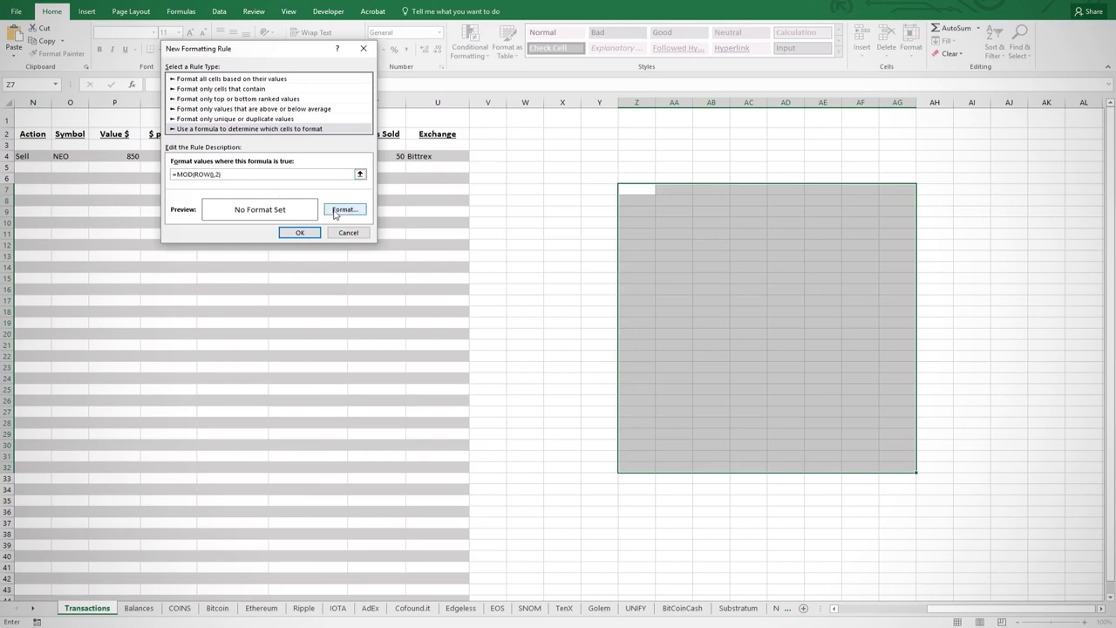
pyautogui.click(341, 210)
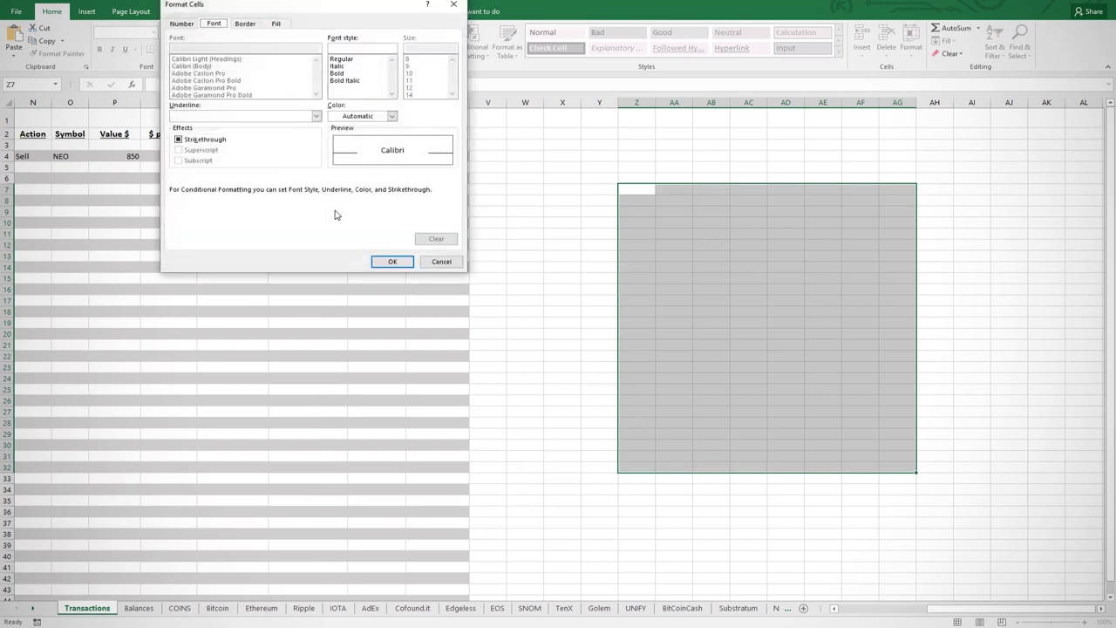
pyautogui.click(277, 24)
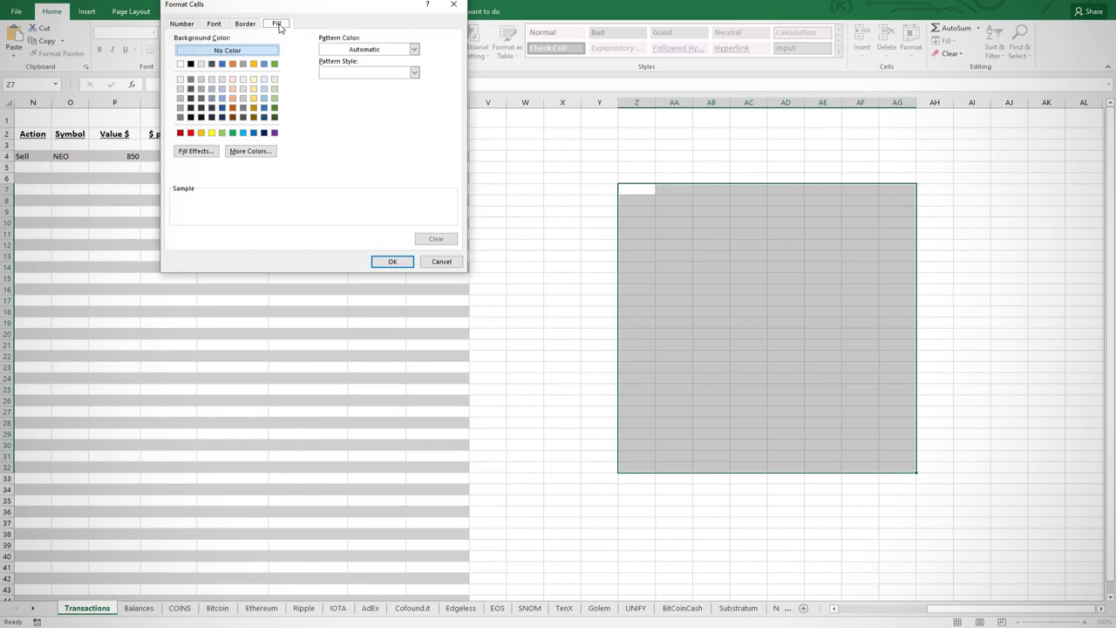
pyautogui.click(232, 65)
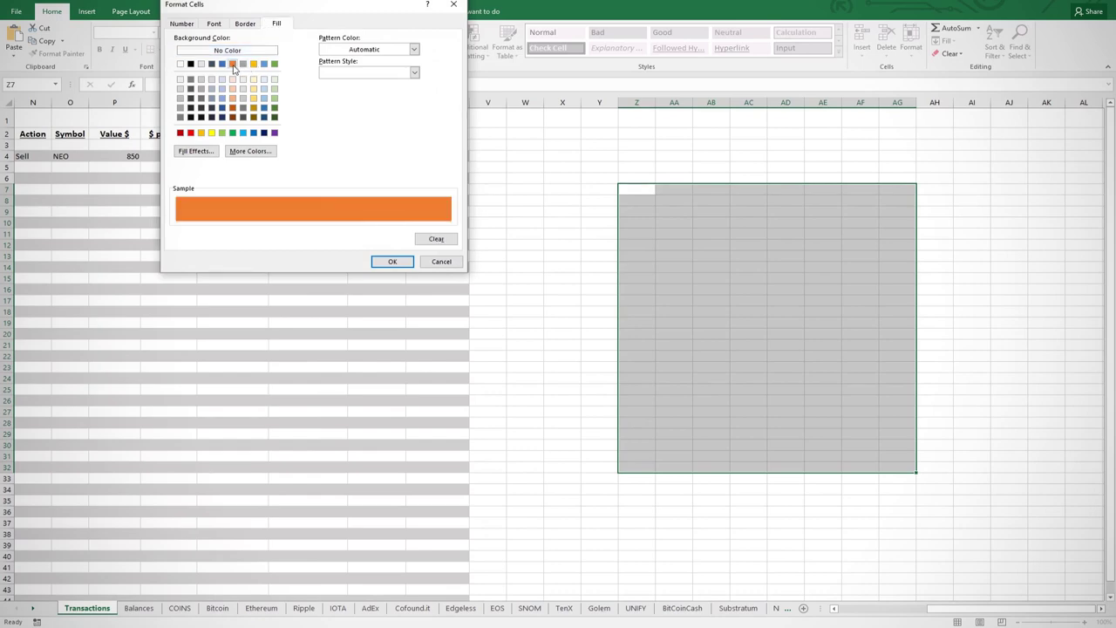
pyautogui.click(388, 262)
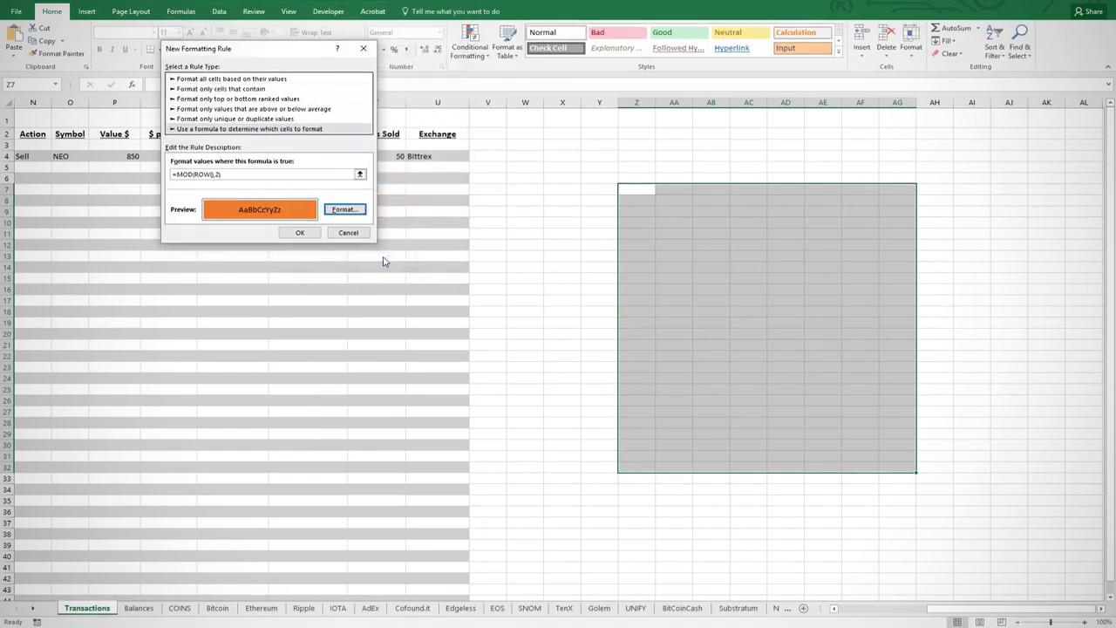
pyautogui.click(301, 232)
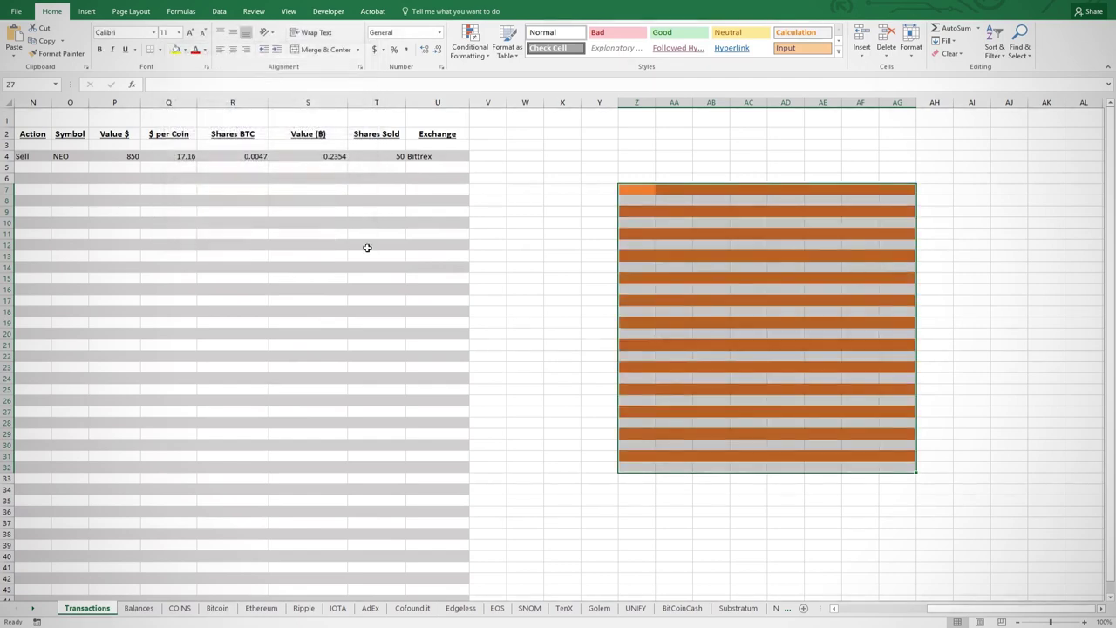
# - Deselect the Z7:AG32 range to view the orange bands, then switch to Balances
pyautogui.click(930, 370)
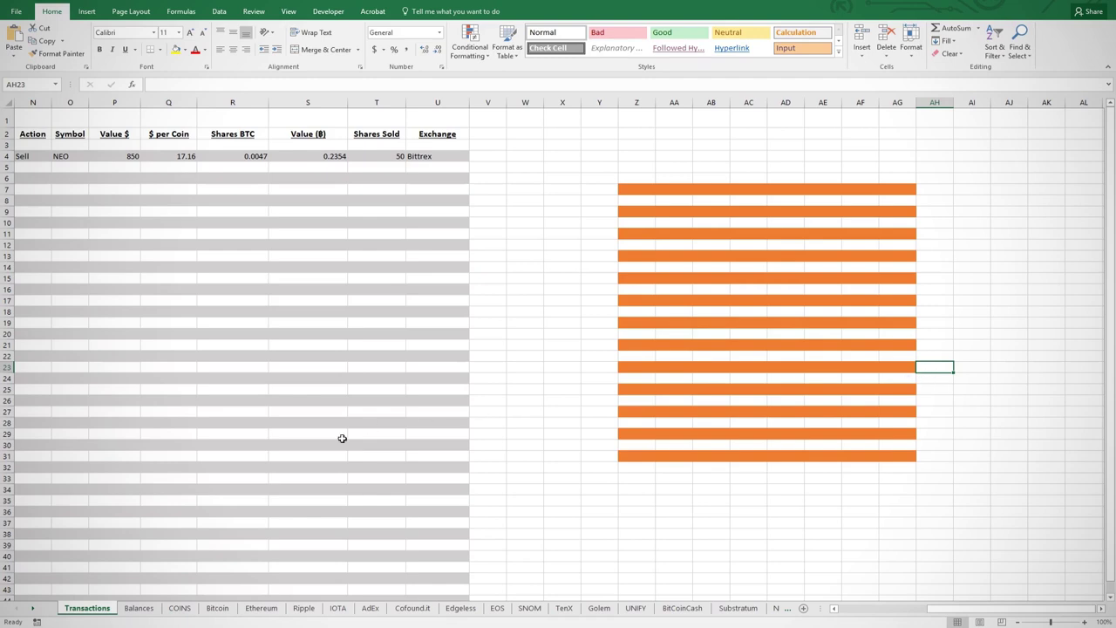
pyautogui.click(137, 608)
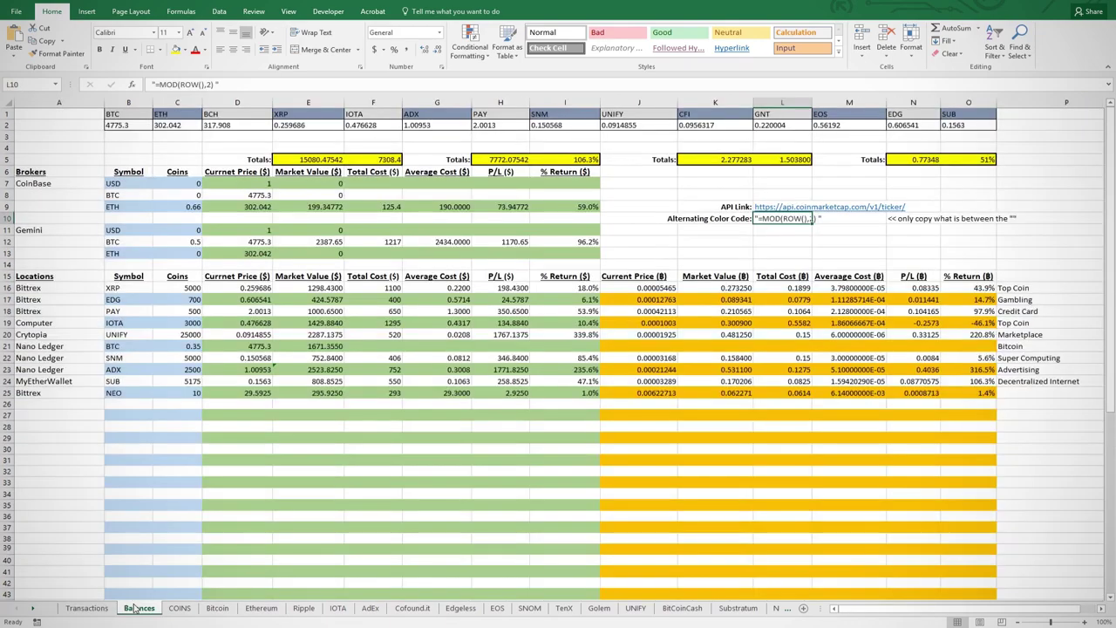